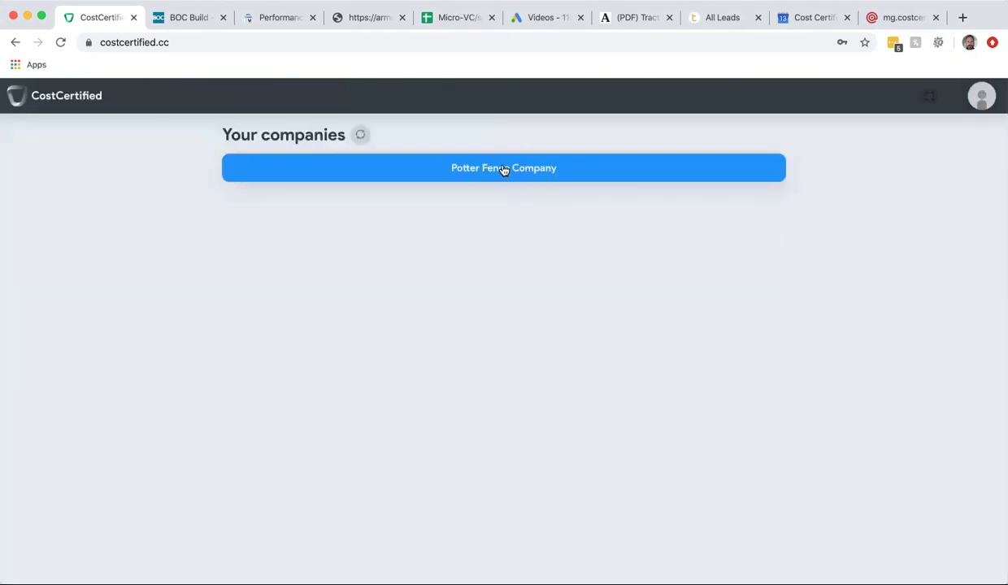
# Open the Potter Fence Company pipeline and locate the unsent test • 76 proposal card.
pyautogui.click(502, 168)
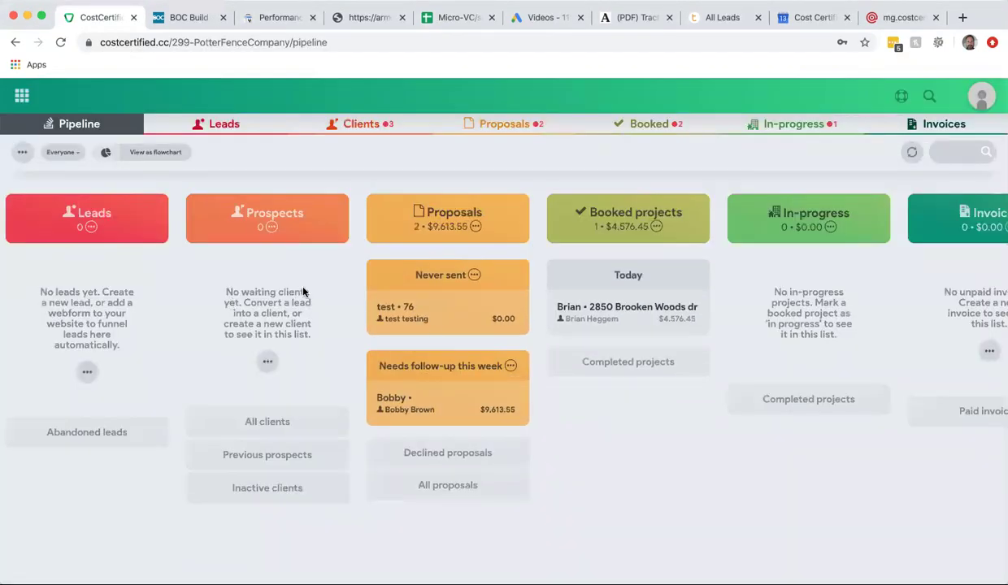
pyautogui.moveTo(435, 332)
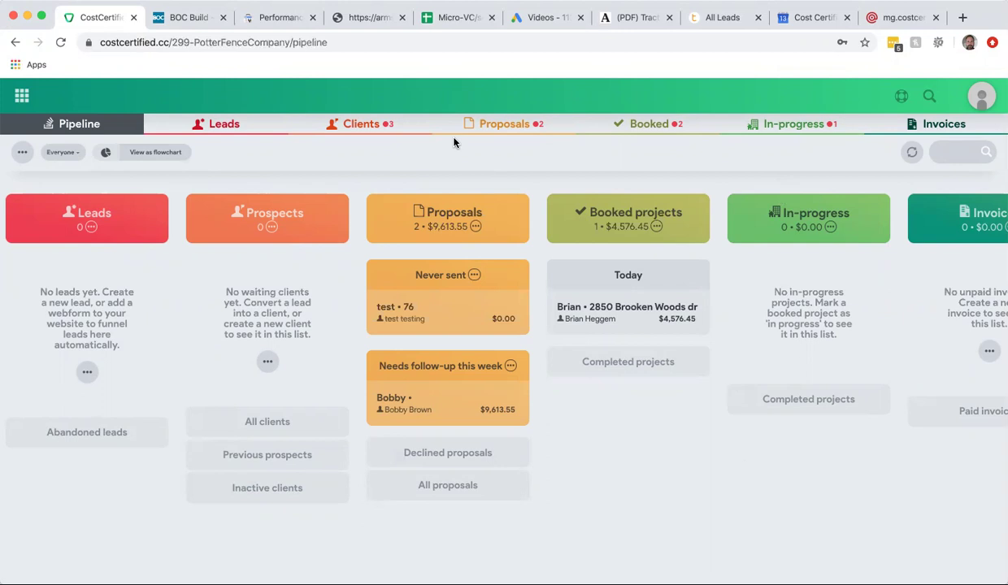
# Open the test • 76 proposal and remove its empty New line item.
pyautogui.click(389, 317)
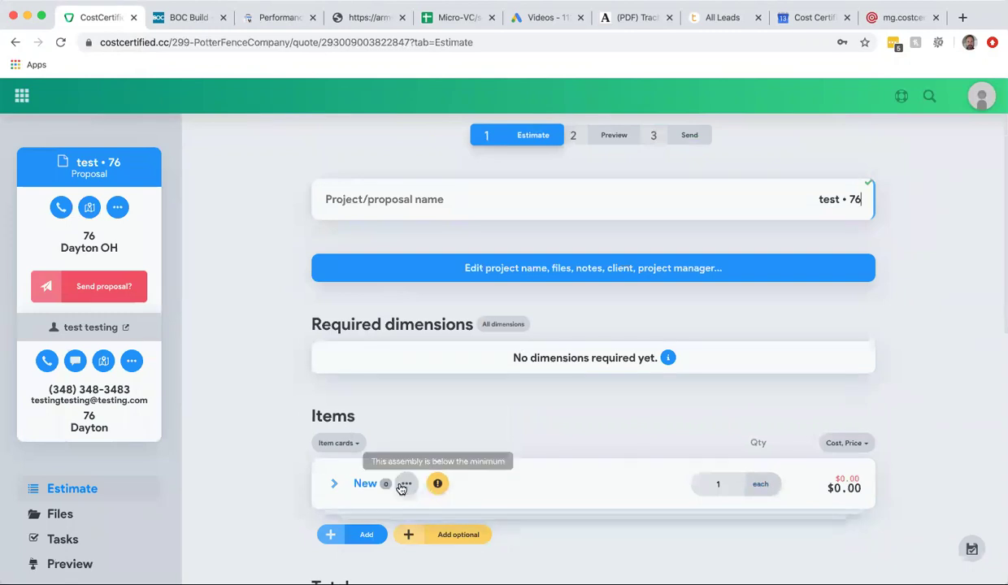
pyautogui.click(404, 484)
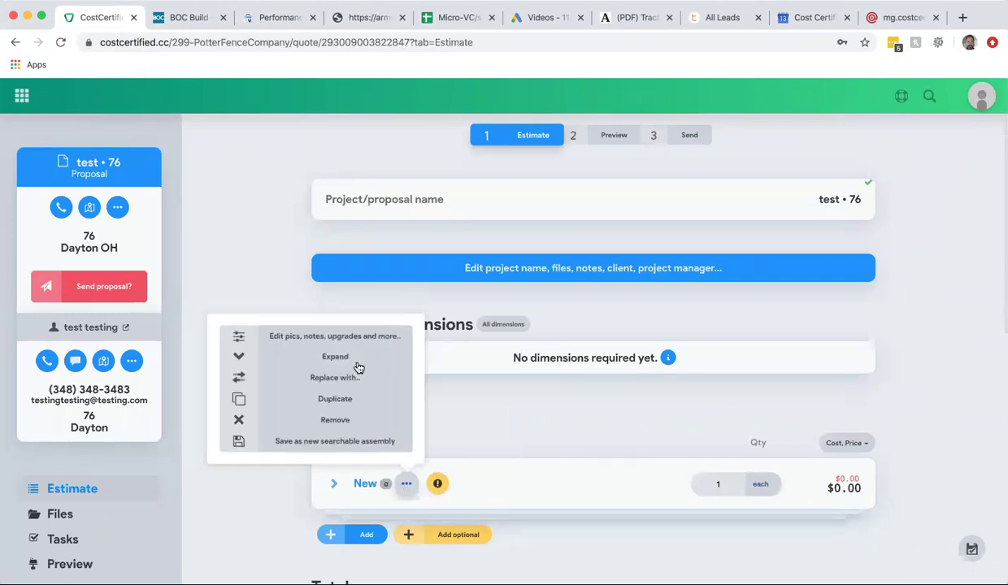
pyautogui.click(334, 429)
pyautogui.scroll(-1, 256, 423)
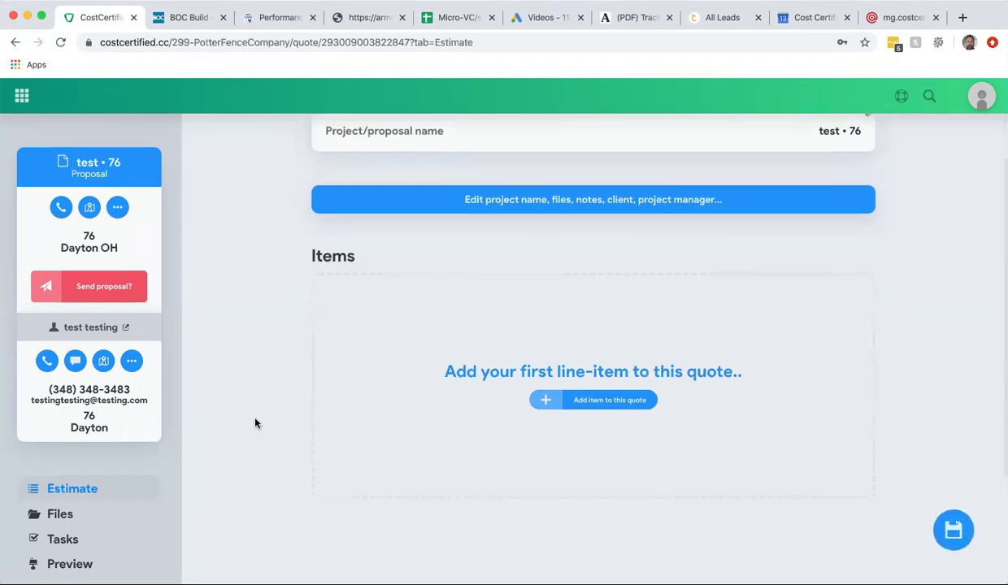
# Add Kentucky 3 Board from the Kentucky Board Fences category, priced at $3,609.22.
pyautogui.click(628, 401)
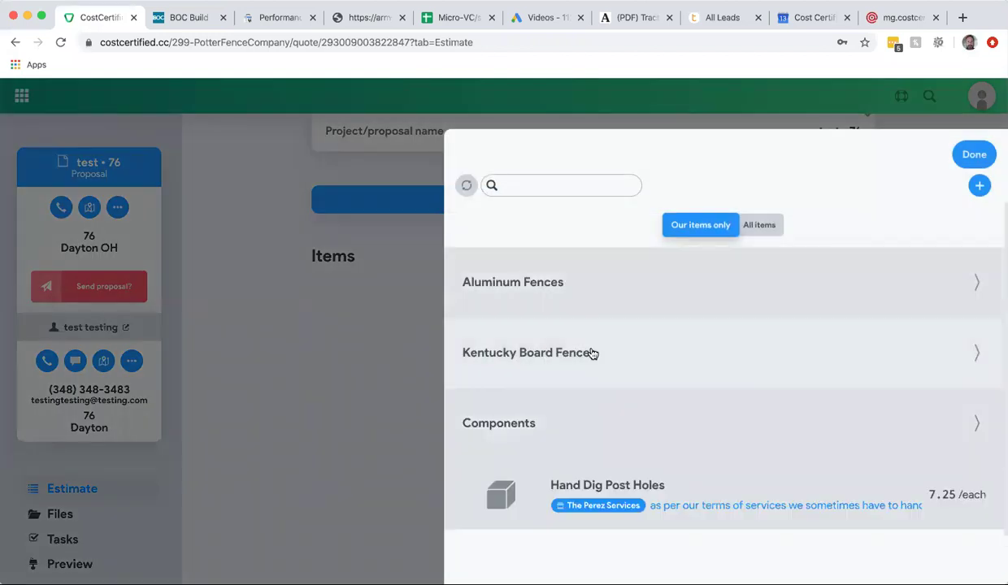
pyautogui.click(593, 353)
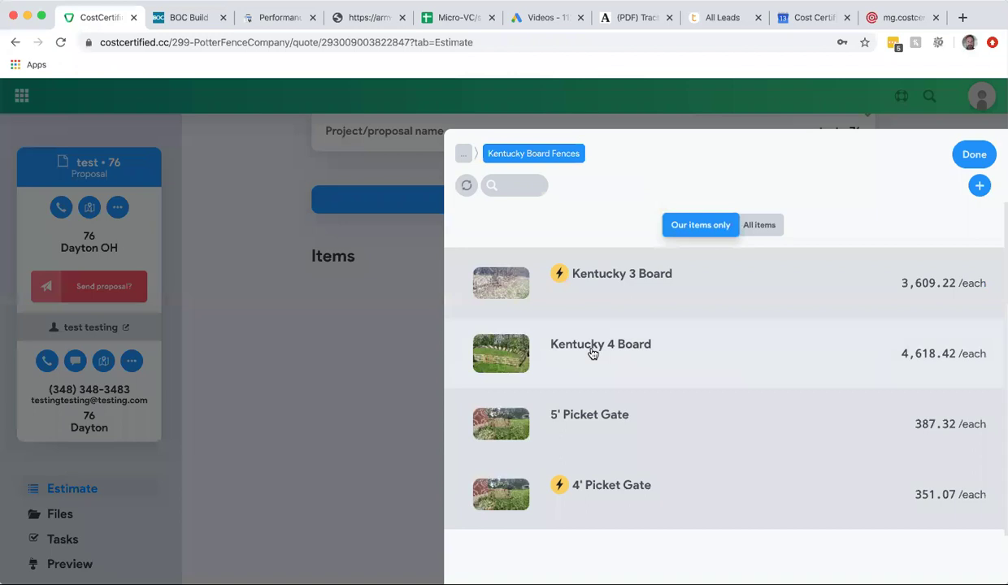
pyautogui.click(638, 291)
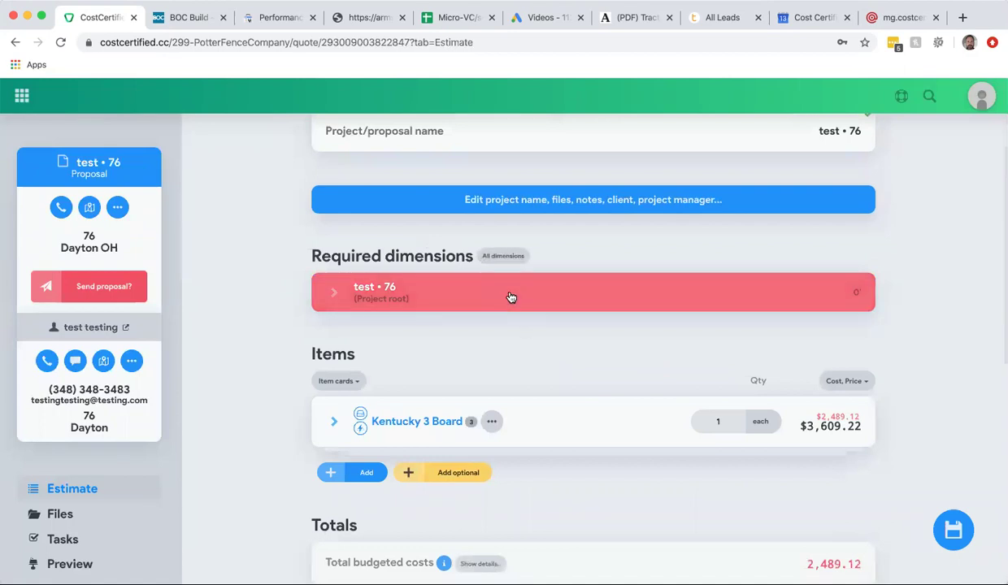
# Calculate the exterior wall perimeter as 50 + 100 + 50 = 200 ft, repricing to $2,523.17.
pyautogui.click(511, 297)
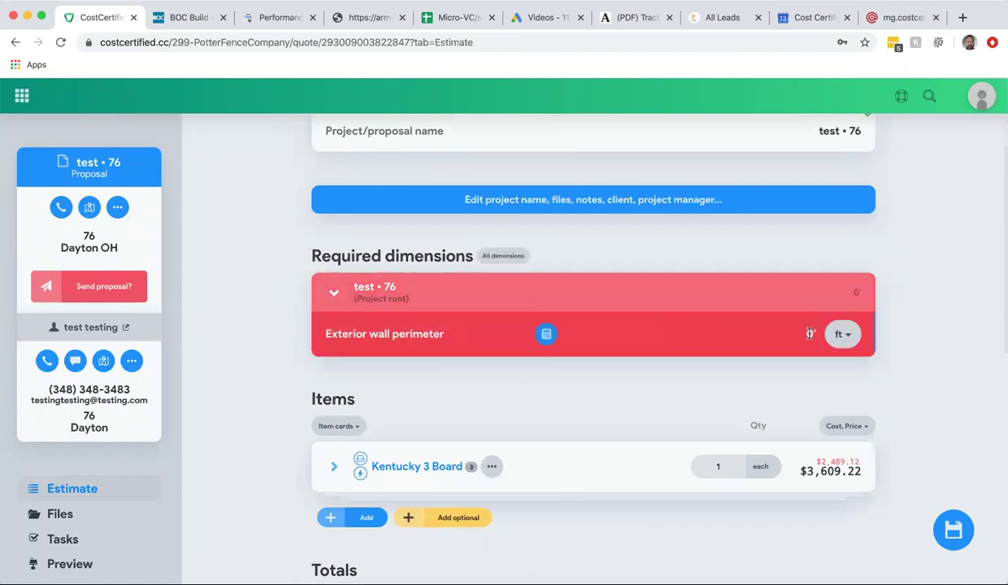
pyautogui.click(548, 334)
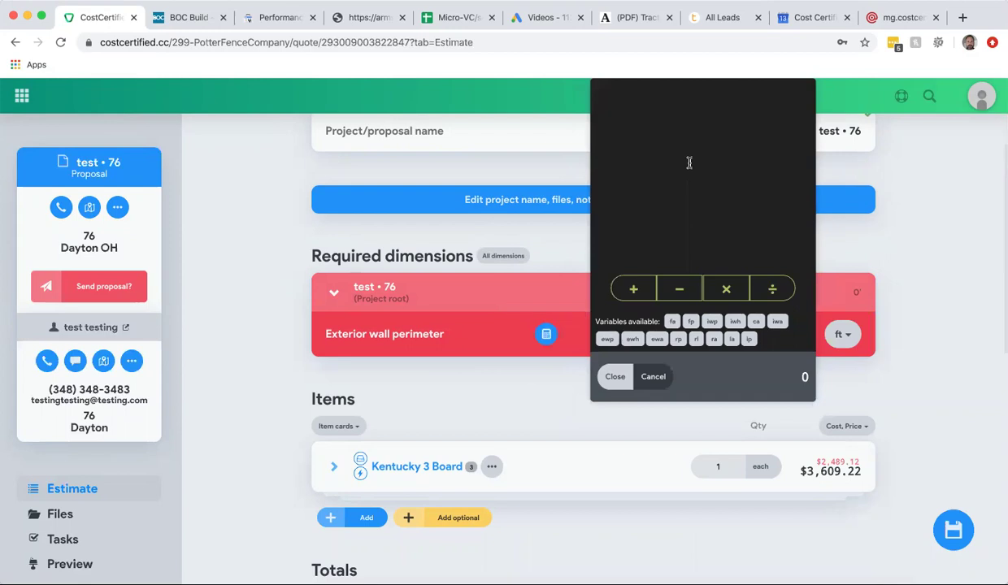
pyautogui.write('50 + 100 + 50')
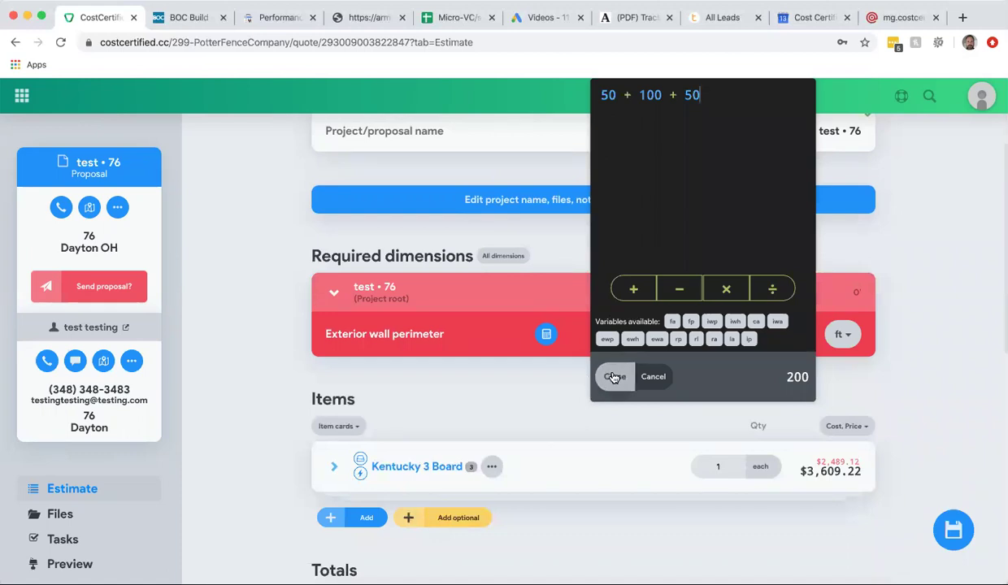
pyautogui.click(613, 376)
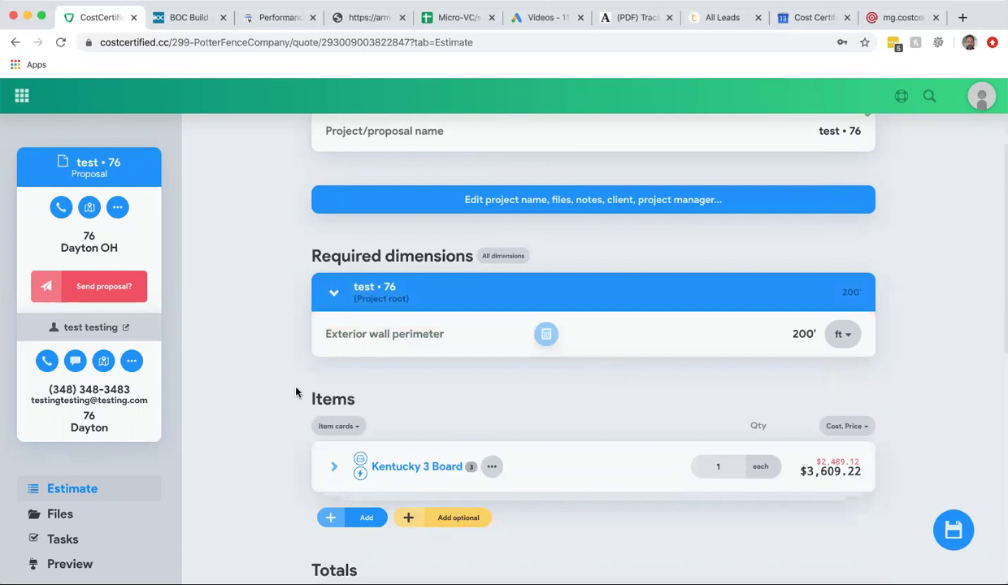
pyautogui.scroll(-1, 267, 464)
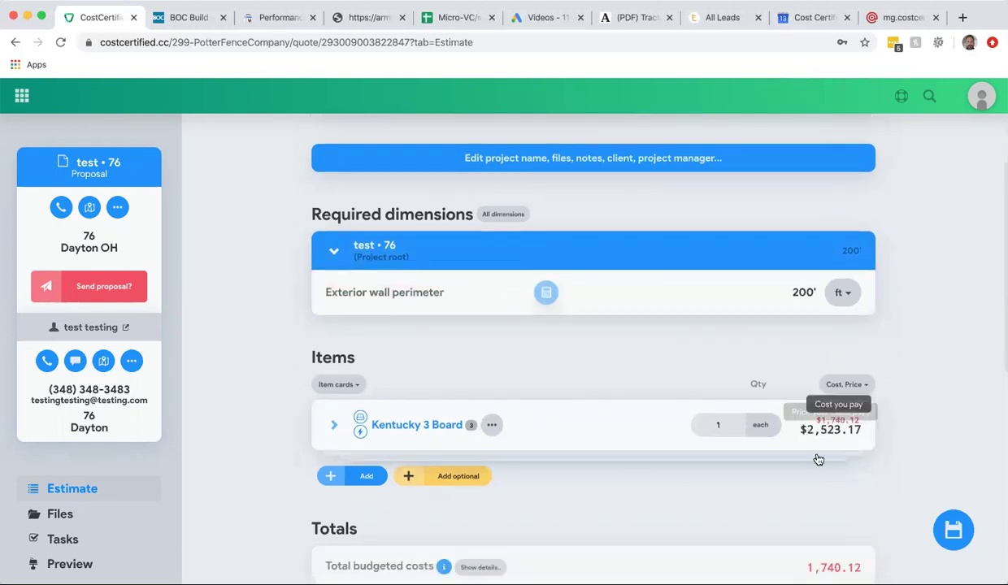
pyautogui.scroll(-2, 263, 440)
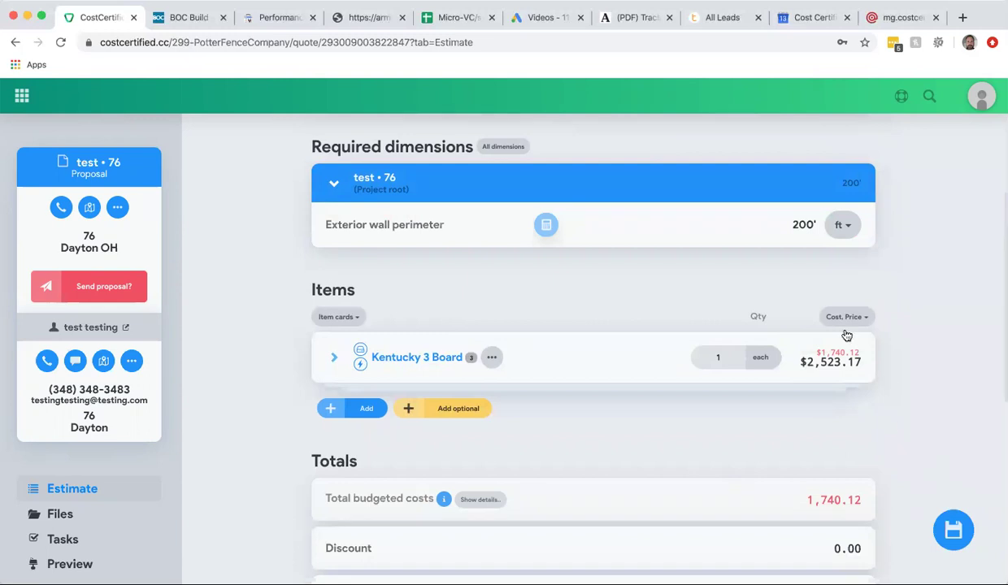
pyautogui.scroll(3, 762, 481)
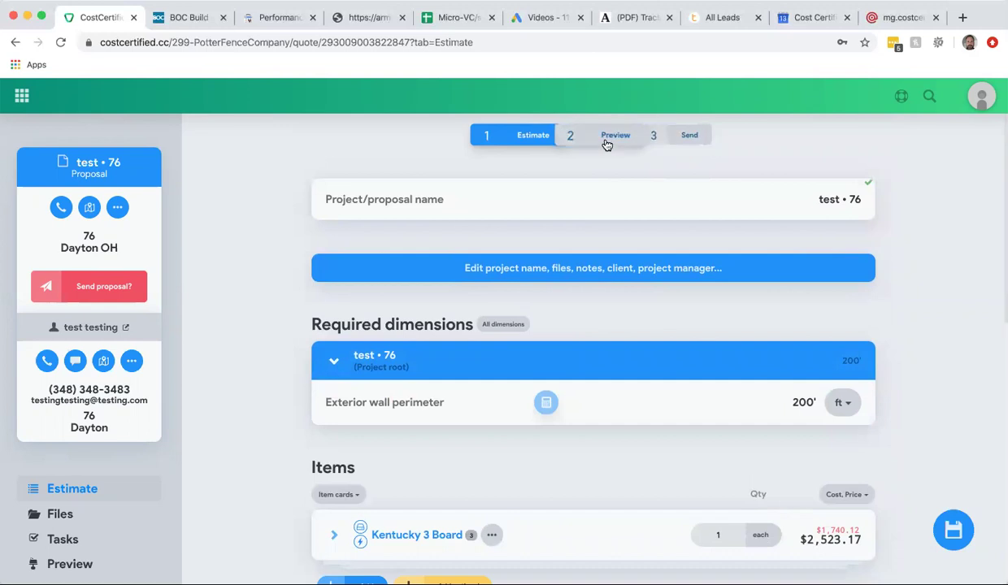
# Switch to the client preview and scroll through the proposal.
pyautogui.click(607, 140)
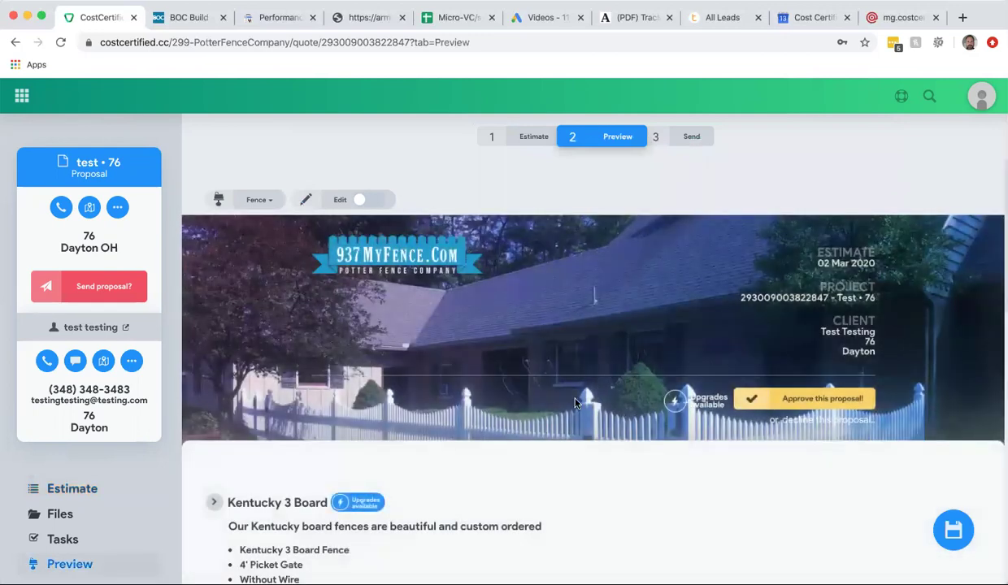
pyautogui.scroll(-3, 448, 390)
pyautogui.scroll(-2, 459, 405)
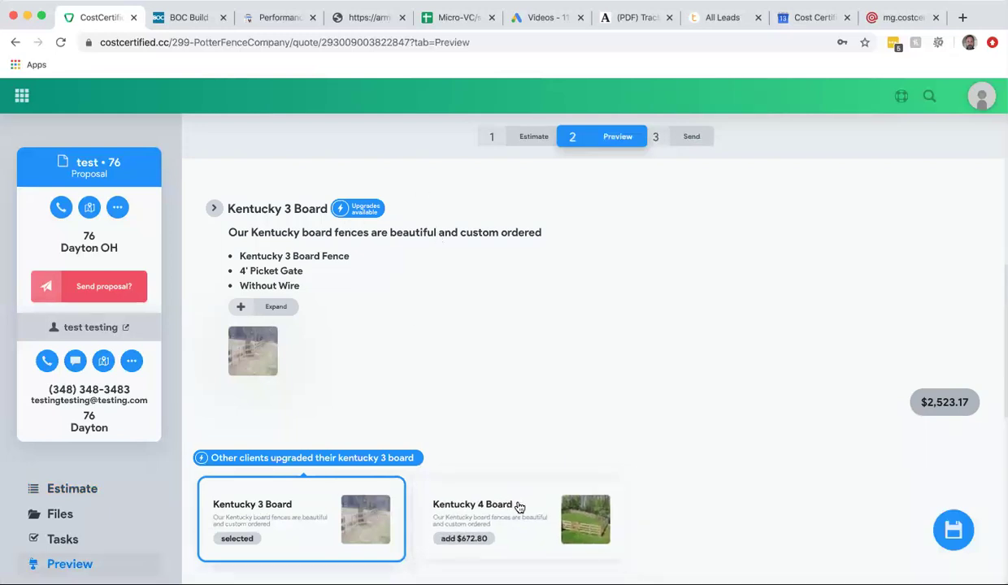
pyautogui.scroll(-1, 500, 374)
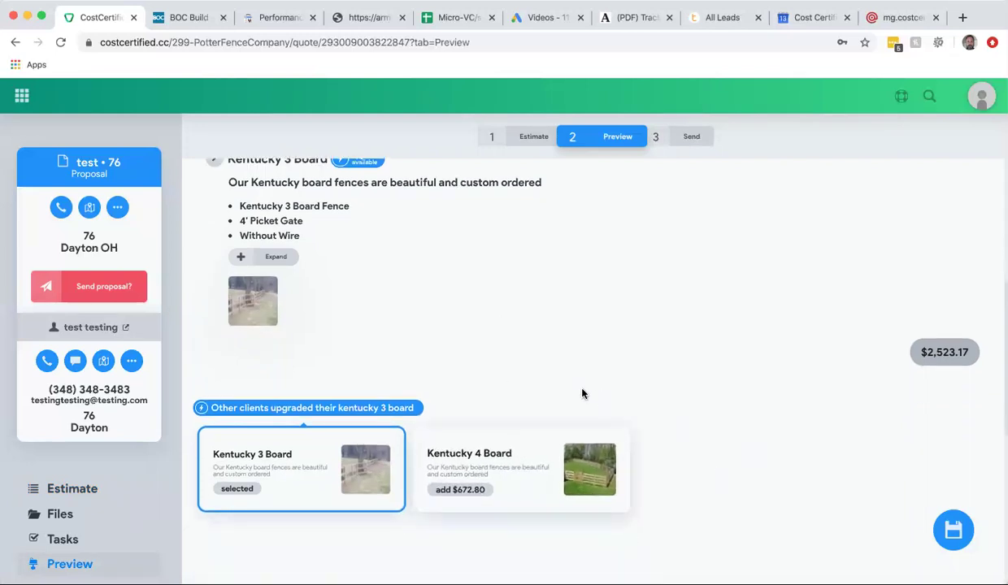
pyautogui.scroll(-5, 583, 393)
pyautogui.scroll(7, 583, 393)
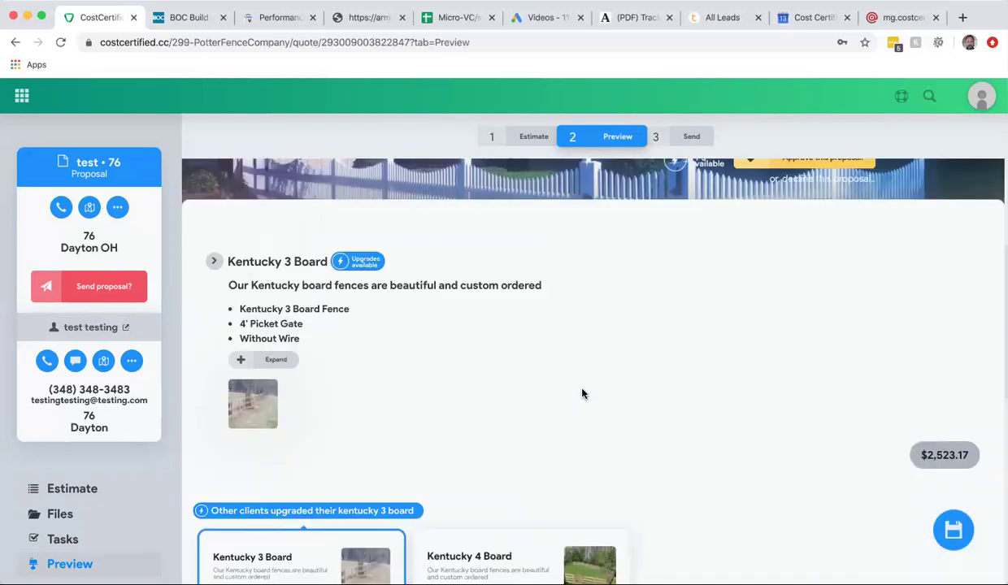
# Expand and review the Kentucky 3 Board upgrade options, then collapse them.
pyautogui.click(363, 259)
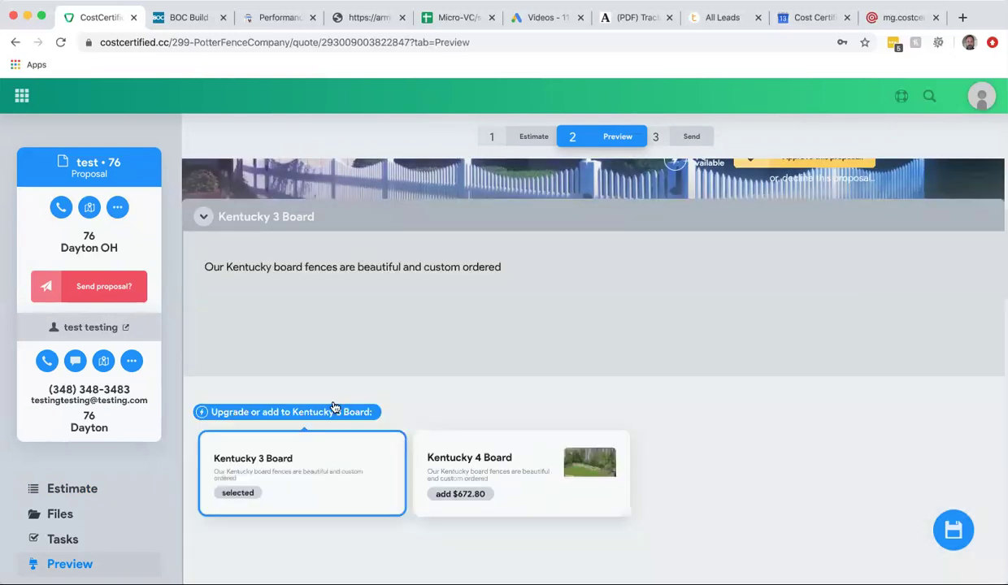
pyautogui.scroll(-5, 333, 406)
pyautogui.scroll(-2, 333, 406)
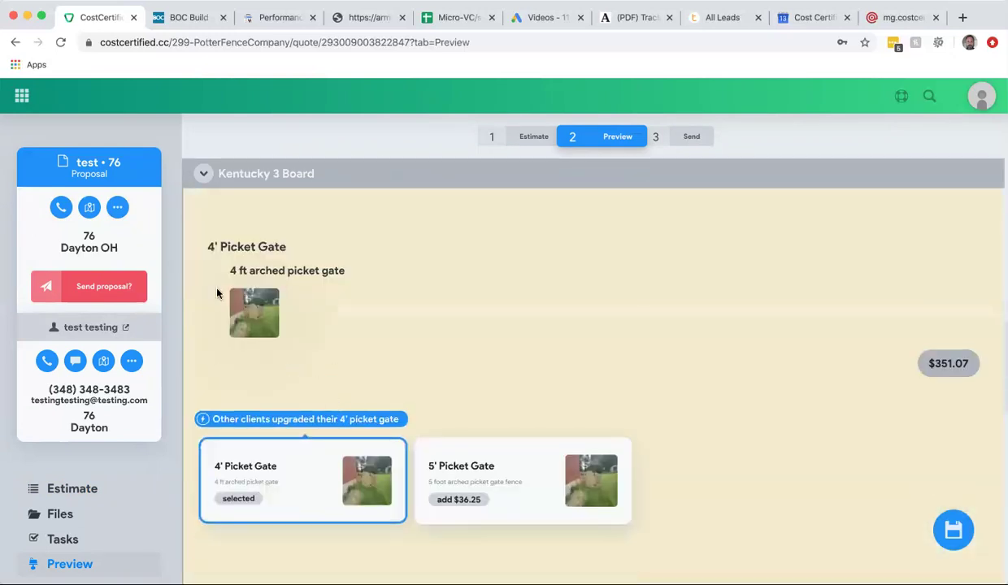
pyautogui.scroll(-4, 529, 475)
pyautogui.click(529, 475)
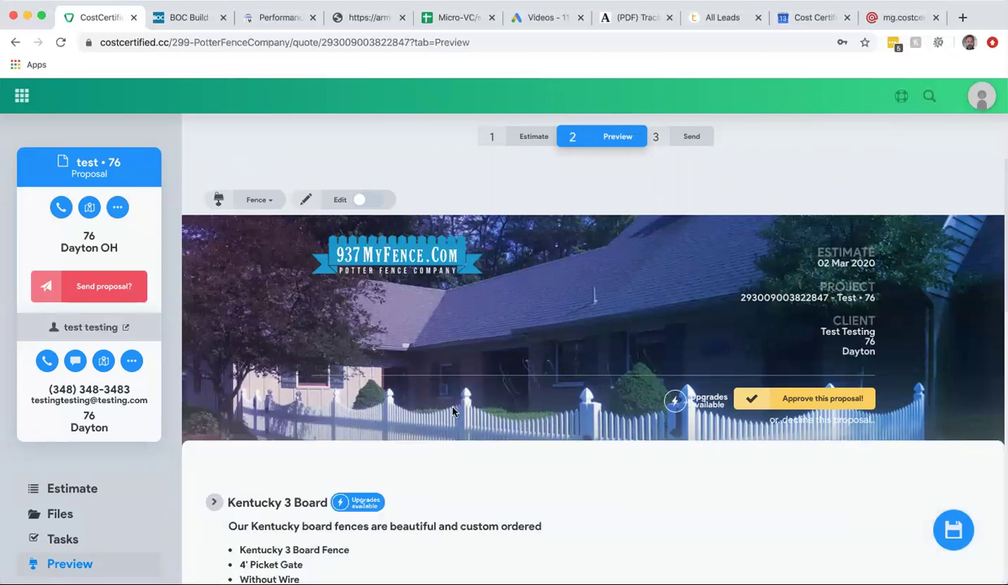
# On the Send step, write the client message 'Hey, here's your fence quote.'.
pyautogui.click(689, 137)
pyautogui.click(430, 220)
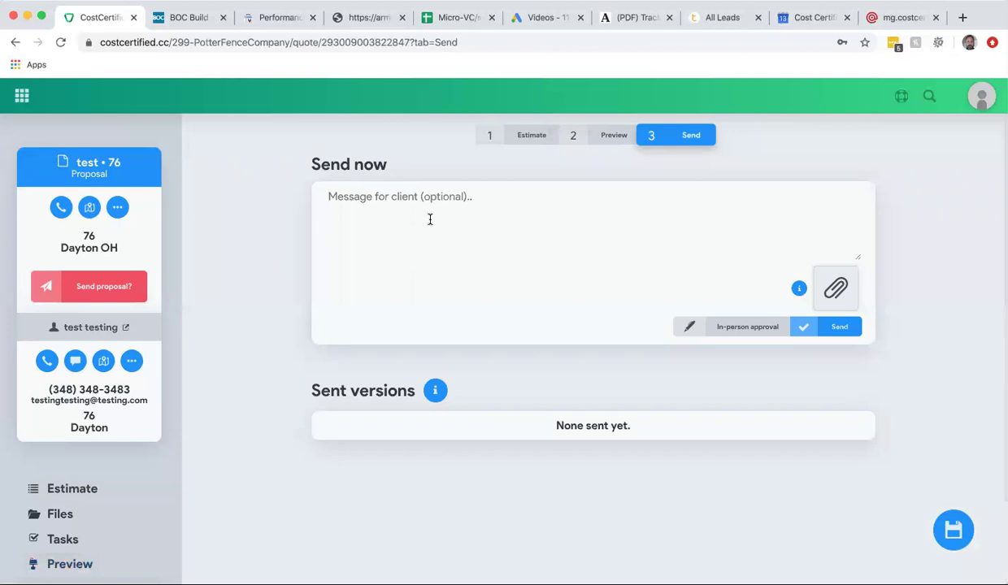
pyautogui.write('Hey, h')
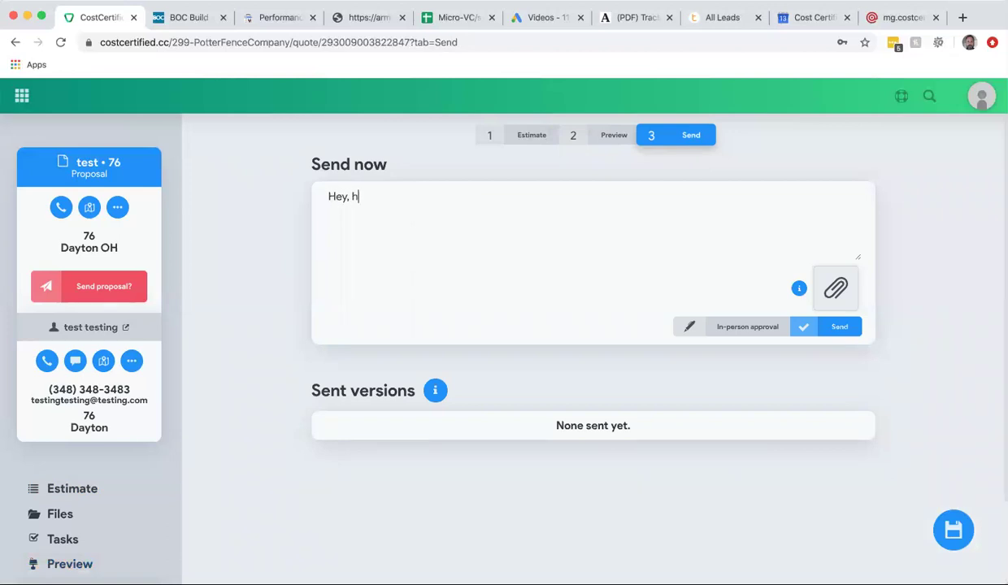
pyautogui.write("ere's your fence quote.")
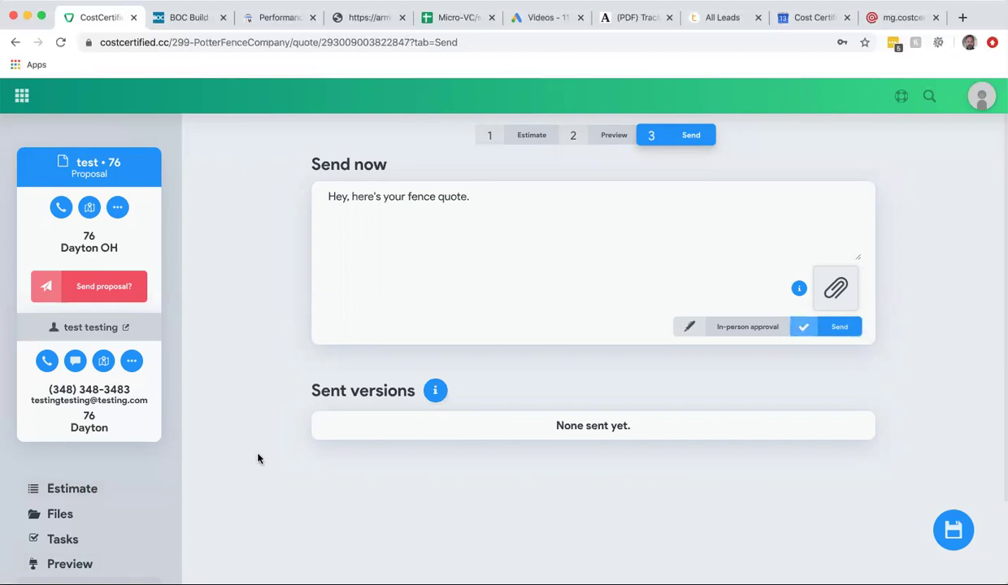
# Return to the test • 76 estimate and scroll to the Kentucky 3 Board item.
pyautogui.click(524, 143)
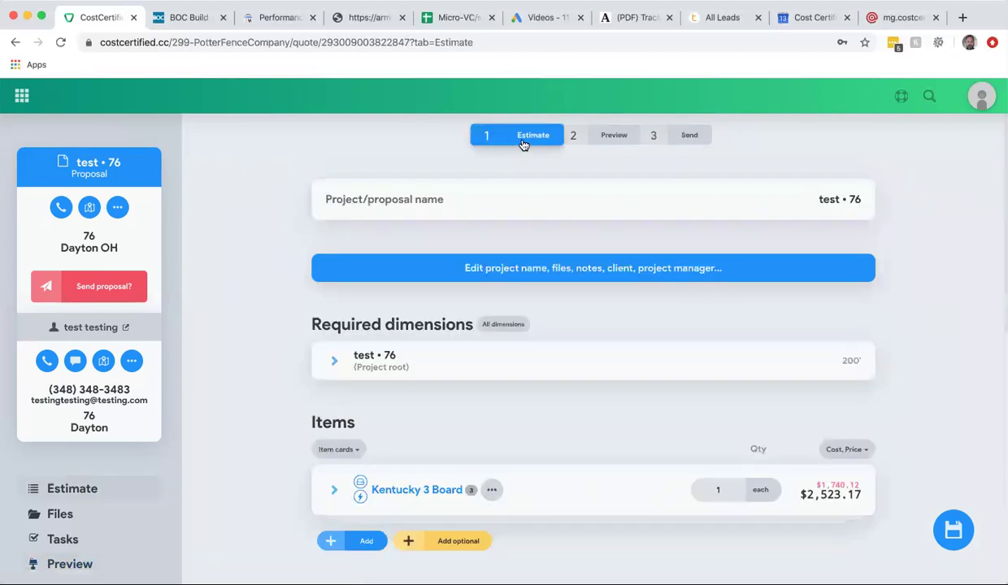
pyautogui.scroll(-3, 197, 368)
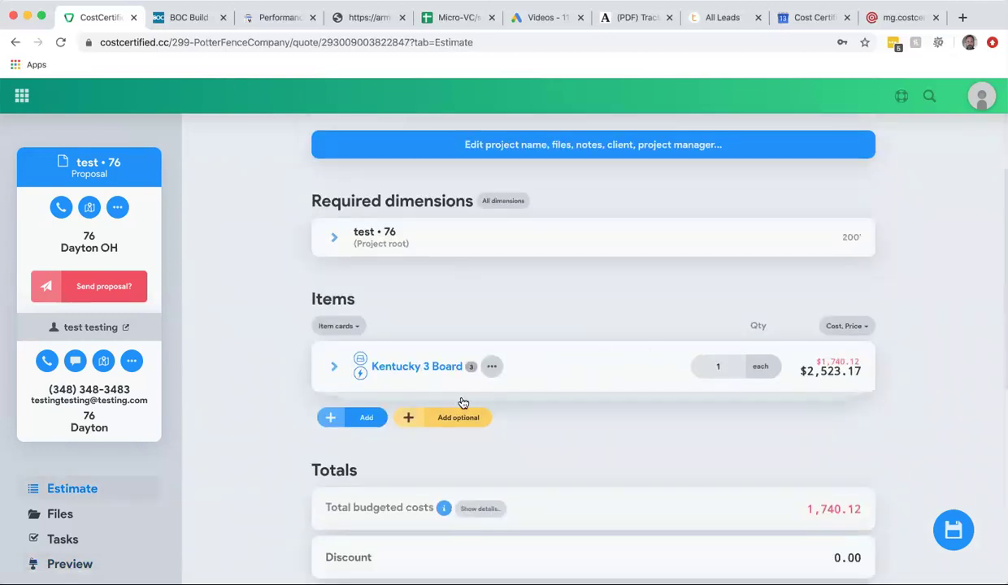
pyautogui.scroll(-3, 180, 407)
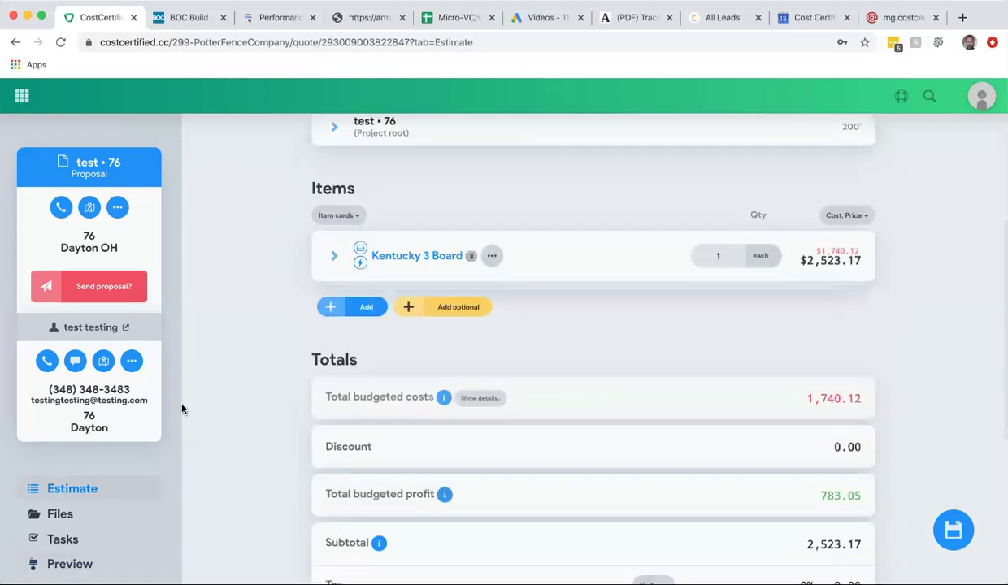
pyautogui.scroll(2, 210, 438)
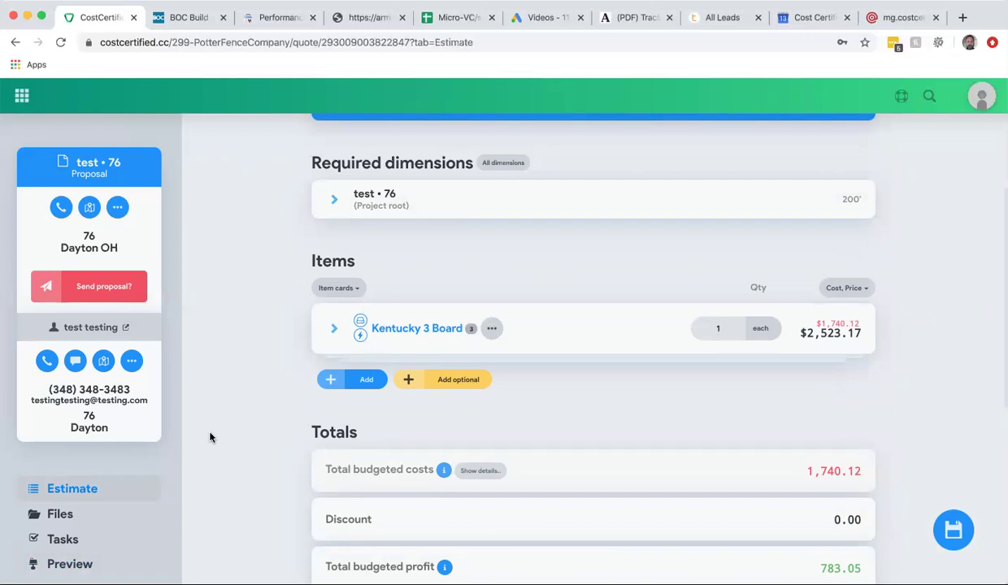
pyautogui.scroll(1, 210, 438)
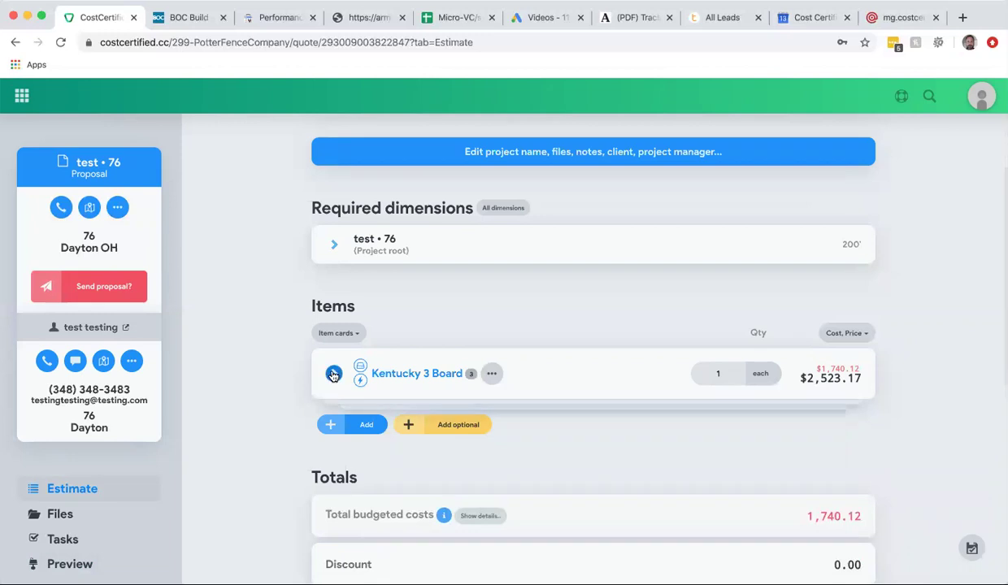
# Expand the assembly and rename the 4' gate to '4' Picket Gate on East Side'.
pyautogui.click(334, 375)
pyautogui.scroll(-3, 258, 373)
pyautogui.scroll(-2, 259, 372)
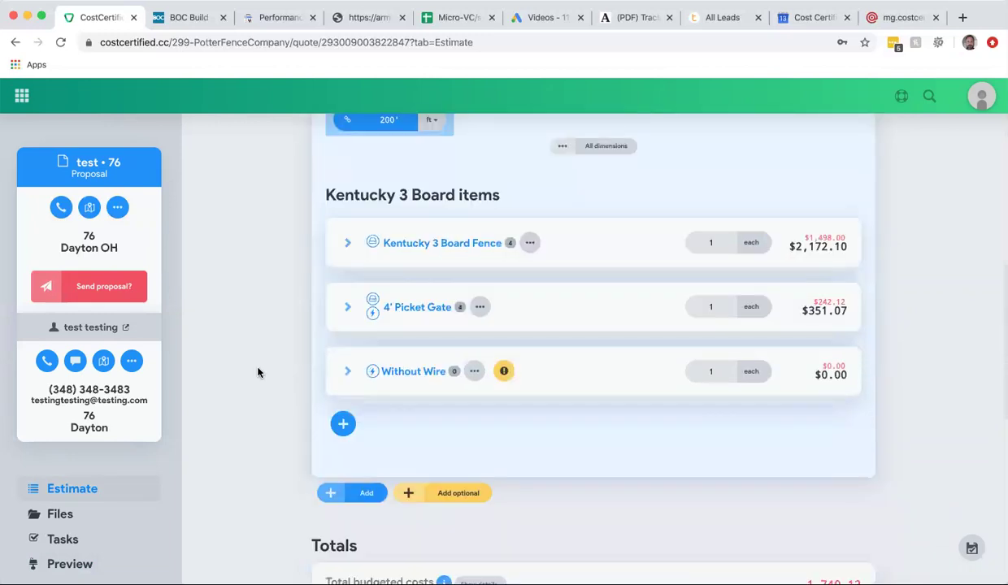
pyautogui.click(348, 309)
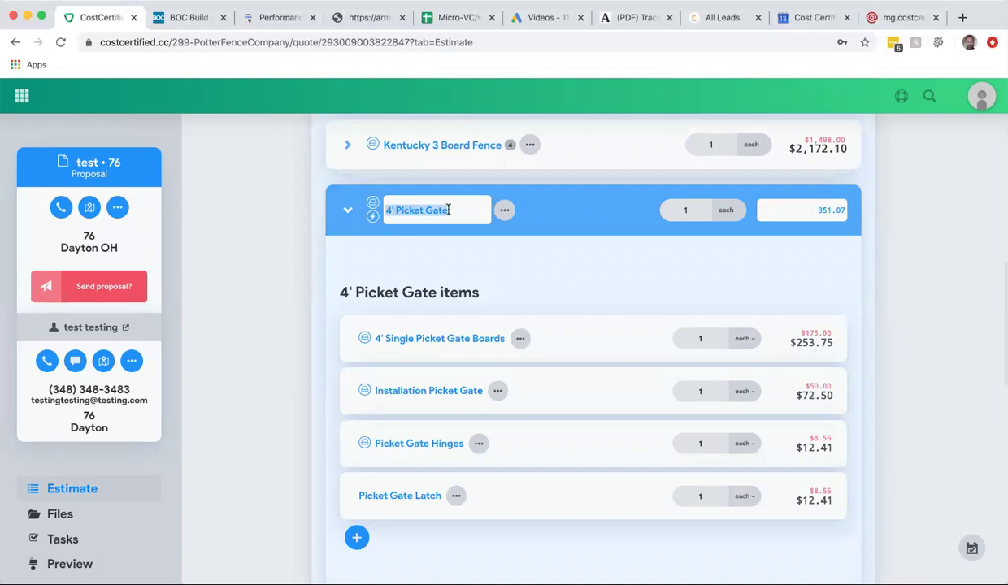
pyautogui.click(448, 210)
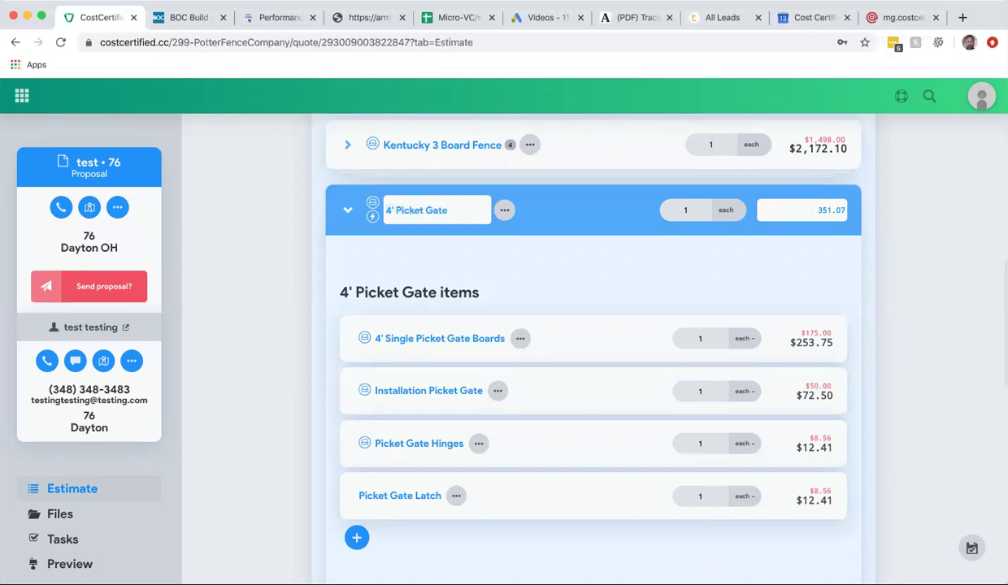
pyautogui.write('on East Side')
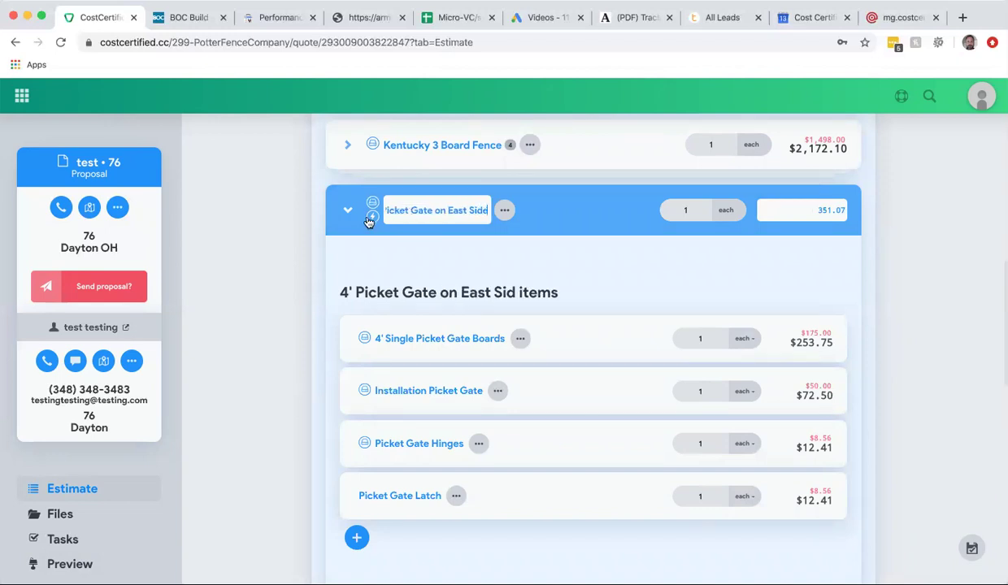
pyautogui.click(347, 211)
# Duplicate the East Side gate and begin changing East to West in the copy's name.
pyautogui.click(541, 210)
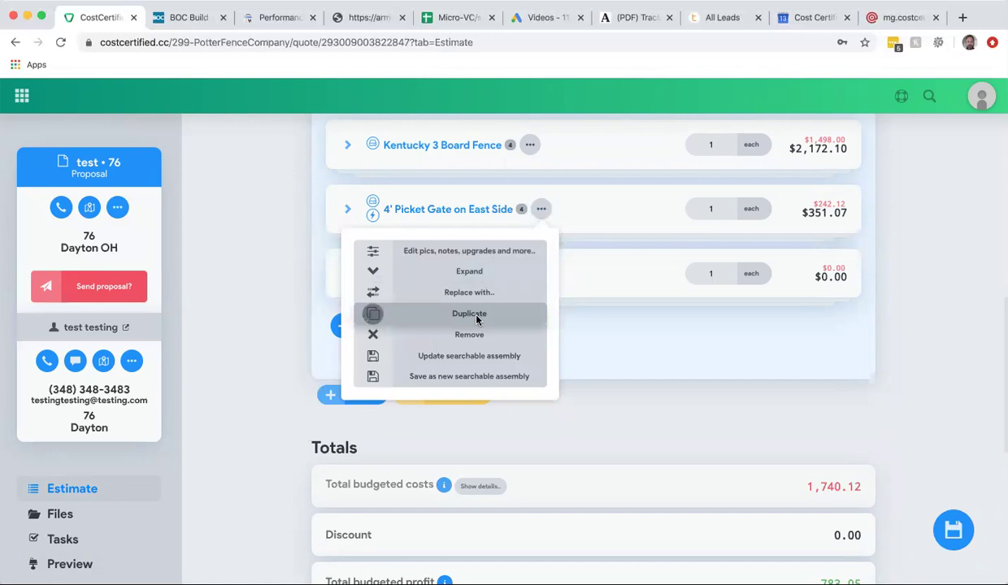
pyautogui.click(479, 320)
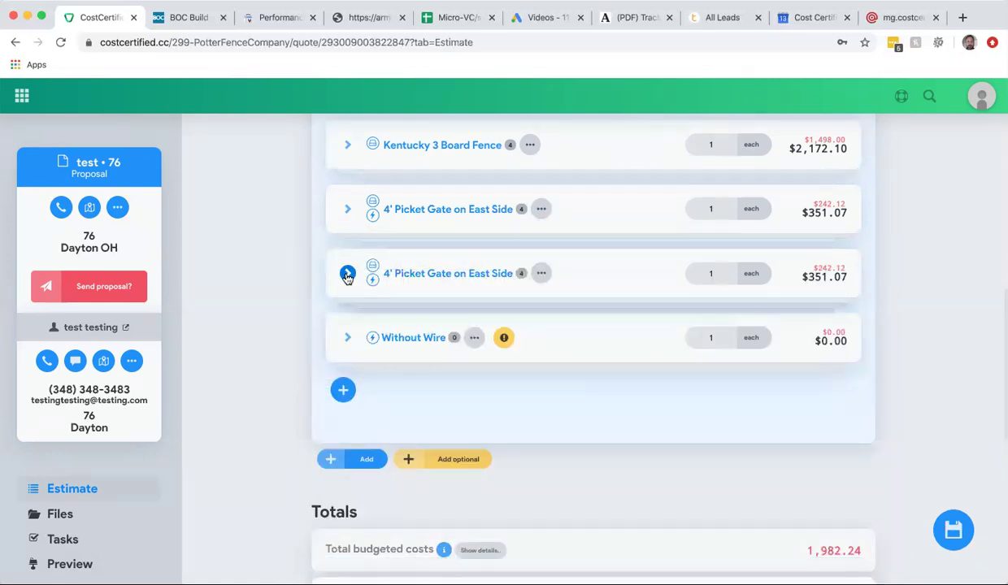
pyautogui.click(348, 276)
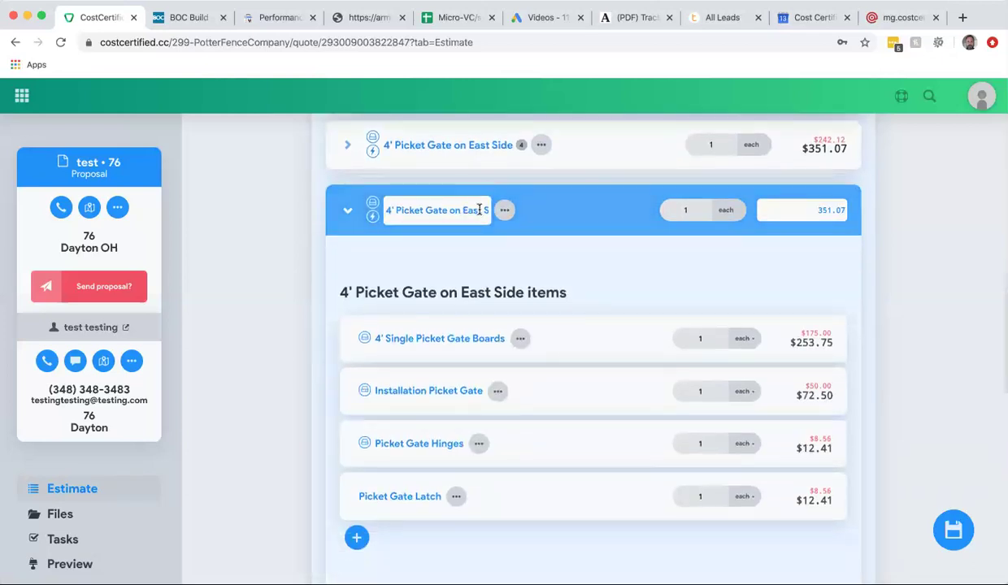
pyautogui.doubleClick(477, 211)
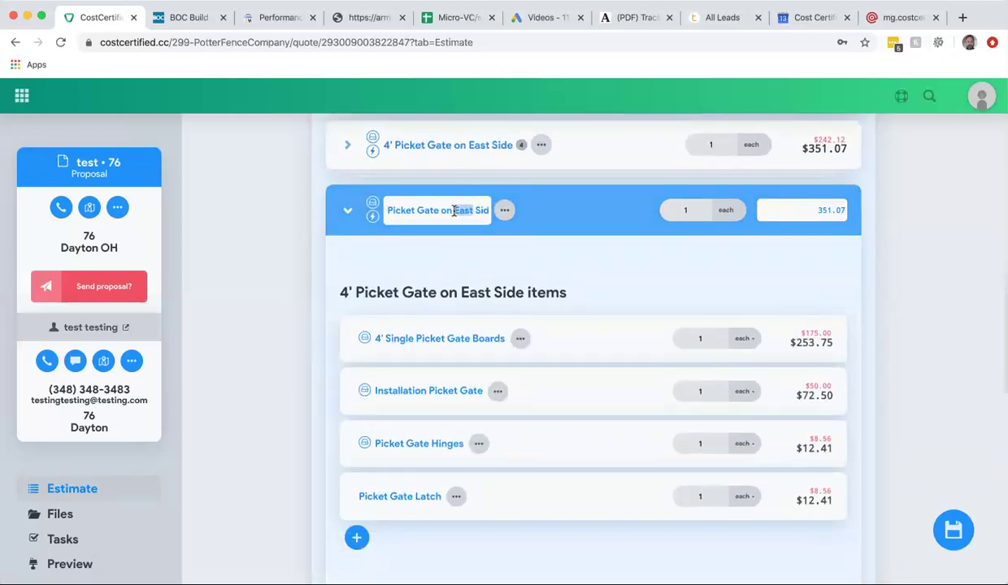
pyautogui.write('We')
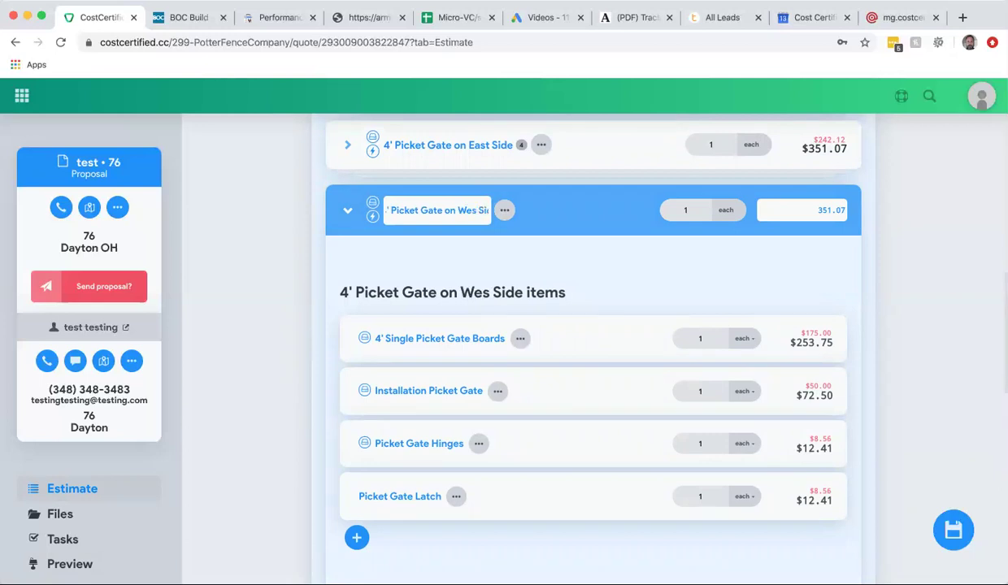
pyautogui.click(505, 210)
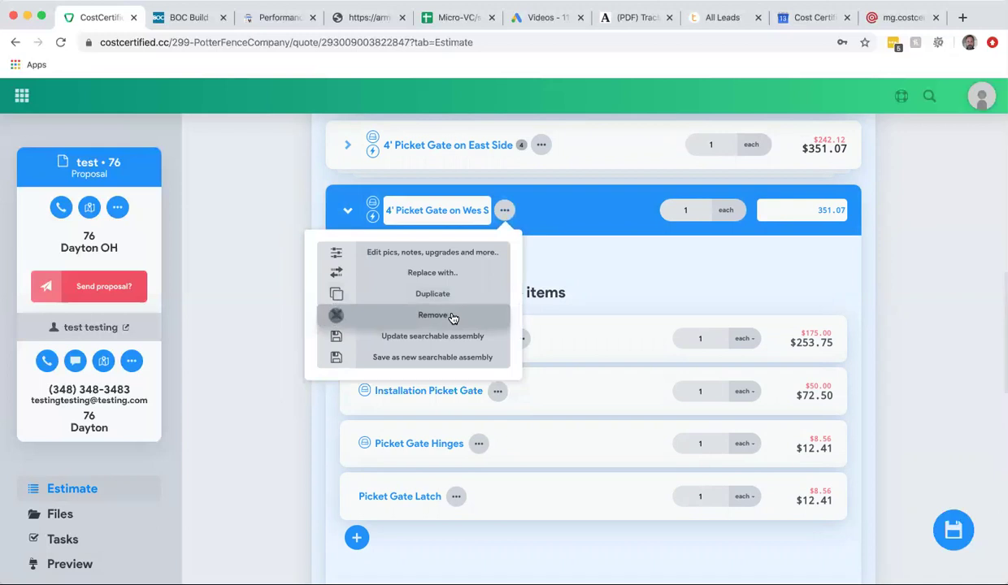
# Remove the copied gate and add a 5' Picket Gate to the Kentucky 3 Board assembly.
pyautogui.click(453, 317)
pyautogui.click(343, 265)
pyautogui.write("5'")
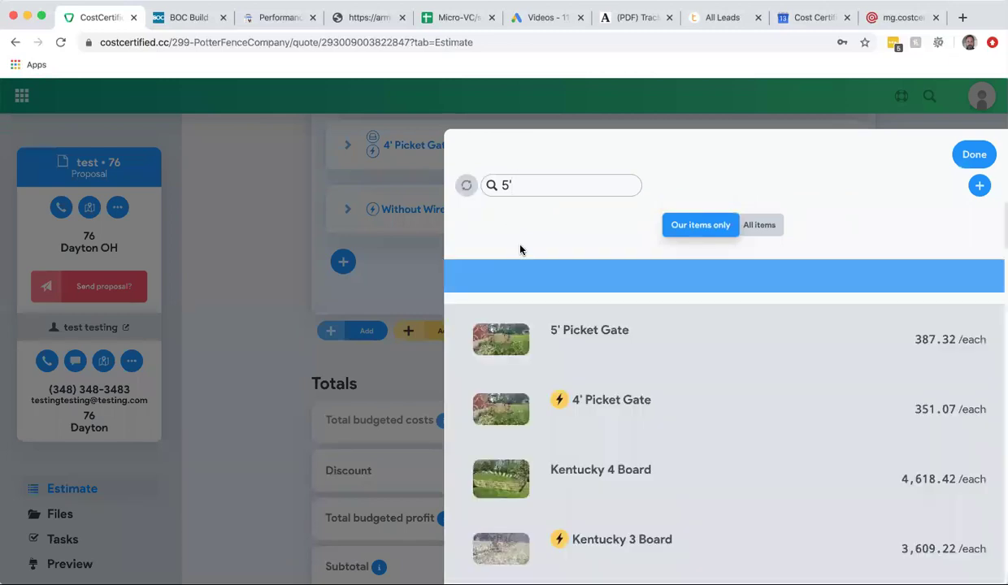
pyautogui.click(560, 333)
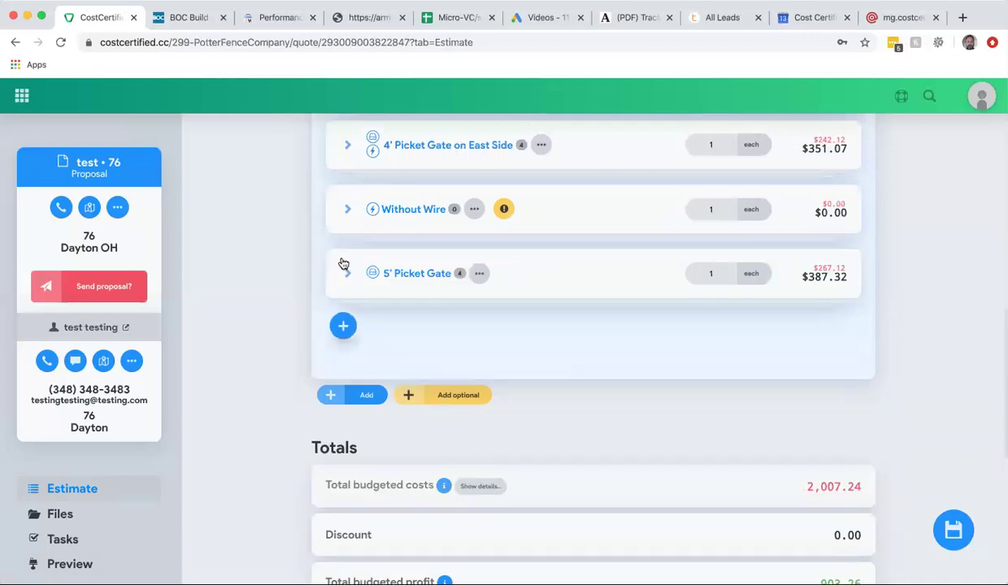
# Rename it '5' Picket Gate on West Side' and collapse the assembly, now $2,910.50.
pyautogui.click(425, 275)
pyautogui.scroll(-1, 443, 254)
pyautogui.tripleClick(451, 209)
pyautogui.click(452, 209)
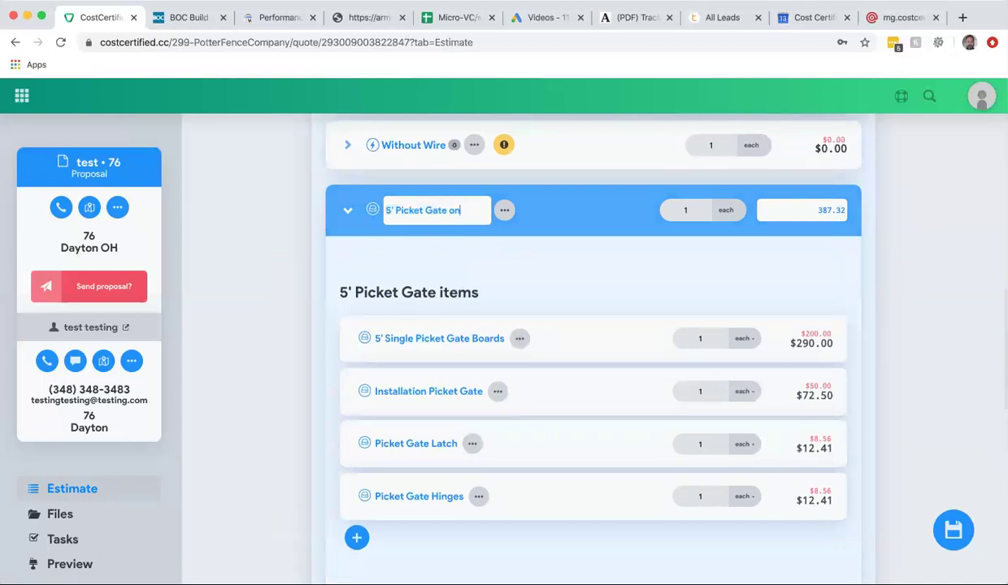
pyautogui.write('on West Side')
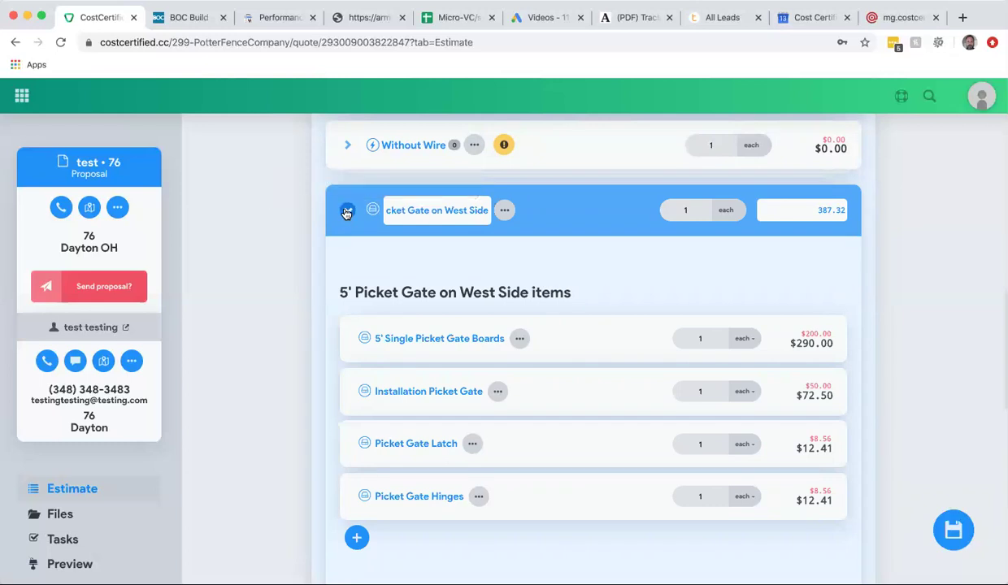
pyautogui.click(346, 210)
pyautogui.scroll(3, 301, 230)
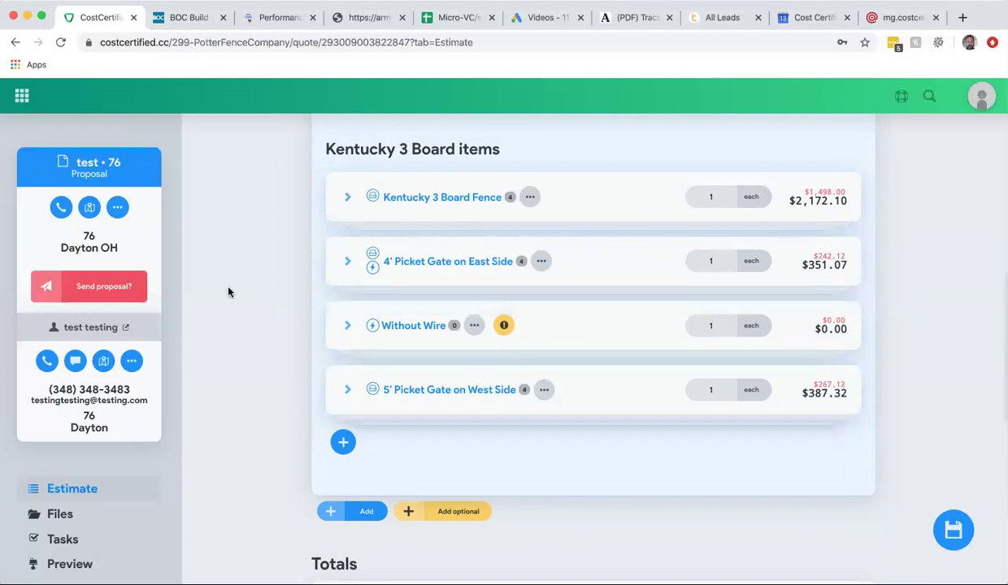
pyautogui.scroll(5, 228, 292)
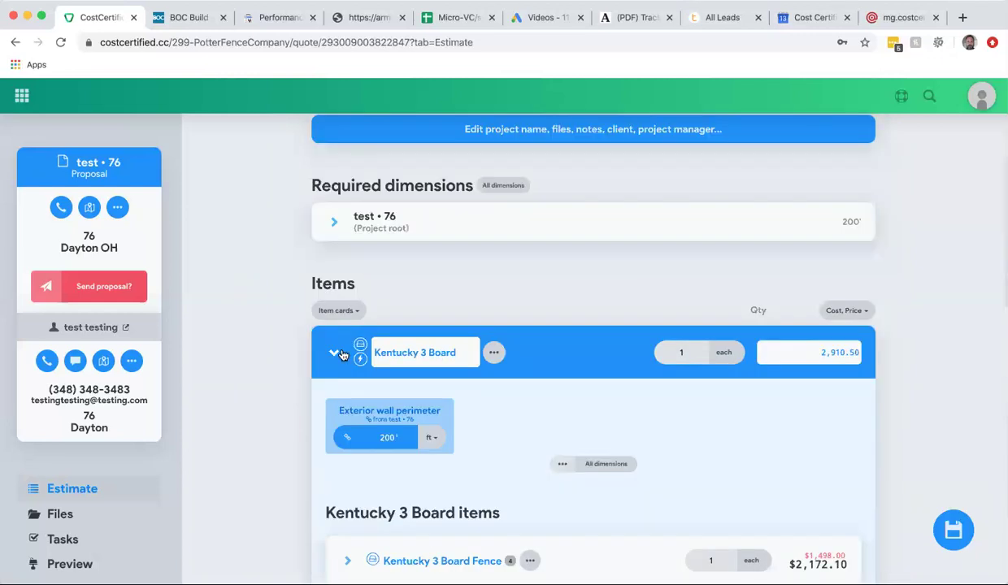
pyautogui.click(334, 353)
pyautogui.scroll(2, 284, 347)
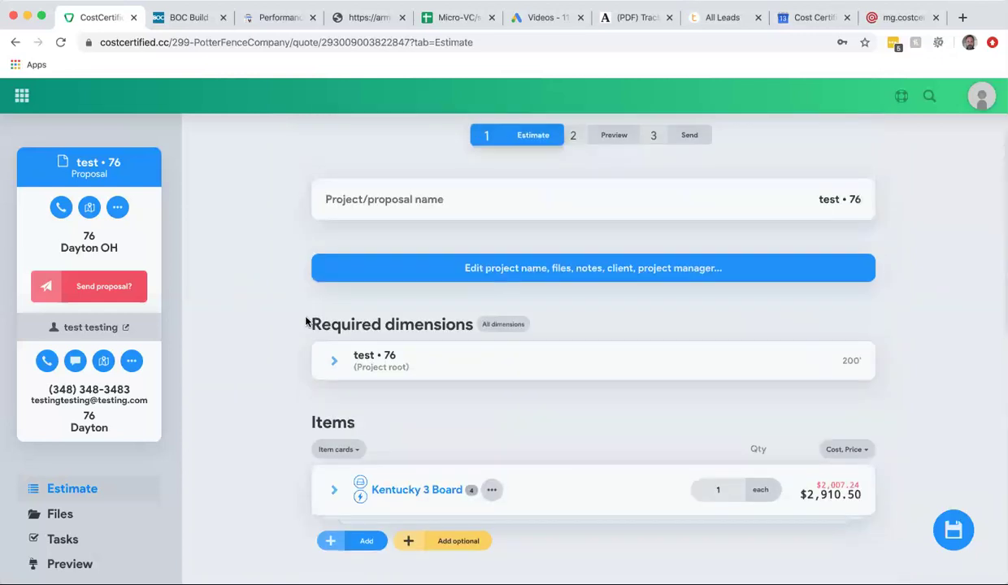
pyautogui.click(615, 137)
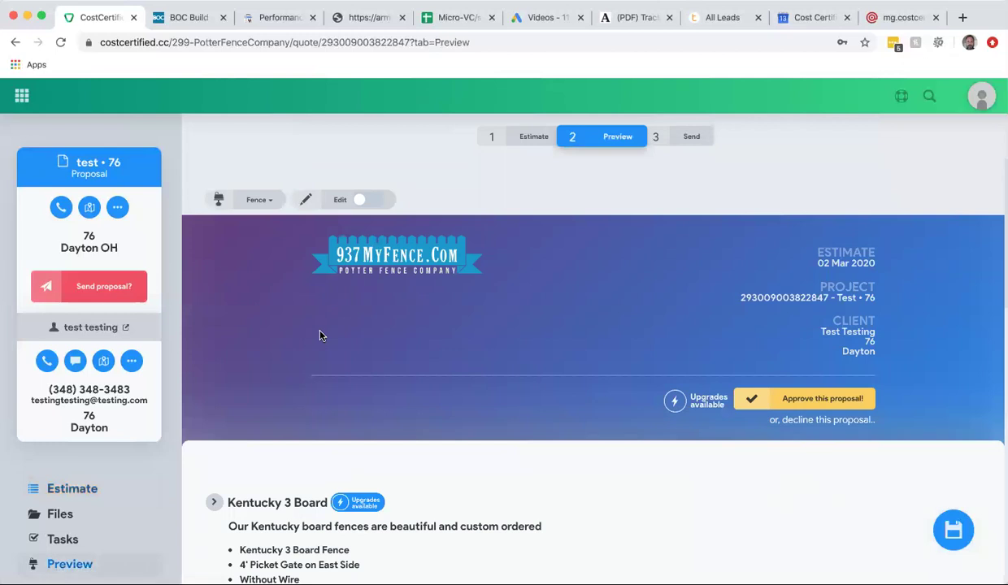
pyautogui.scroll(-5, 319, 336)
pyautogui.click(275, 325)
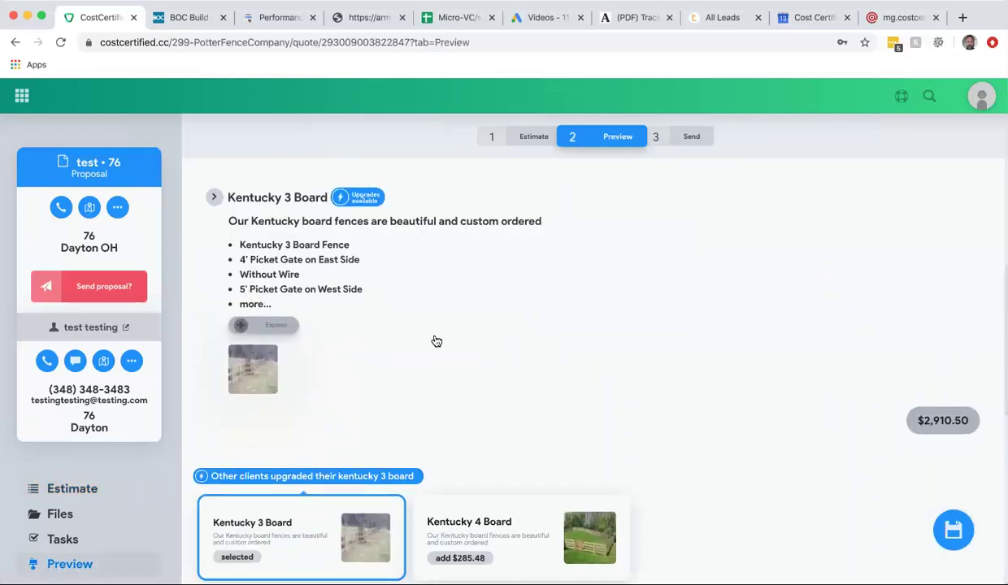
pyautogui.scroll(-2, 390, 321)
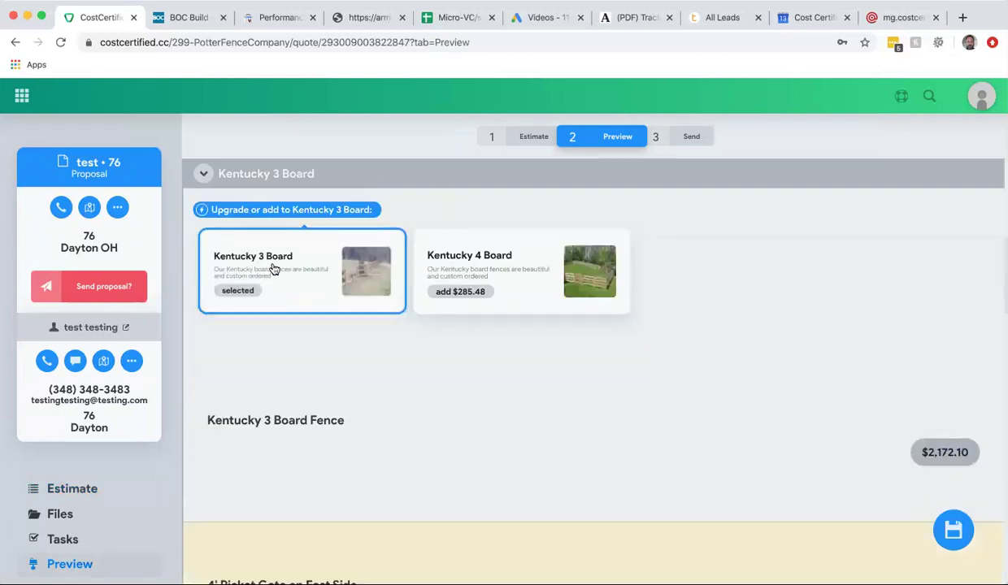
pyautogui.scroll(-3, 431, 354)
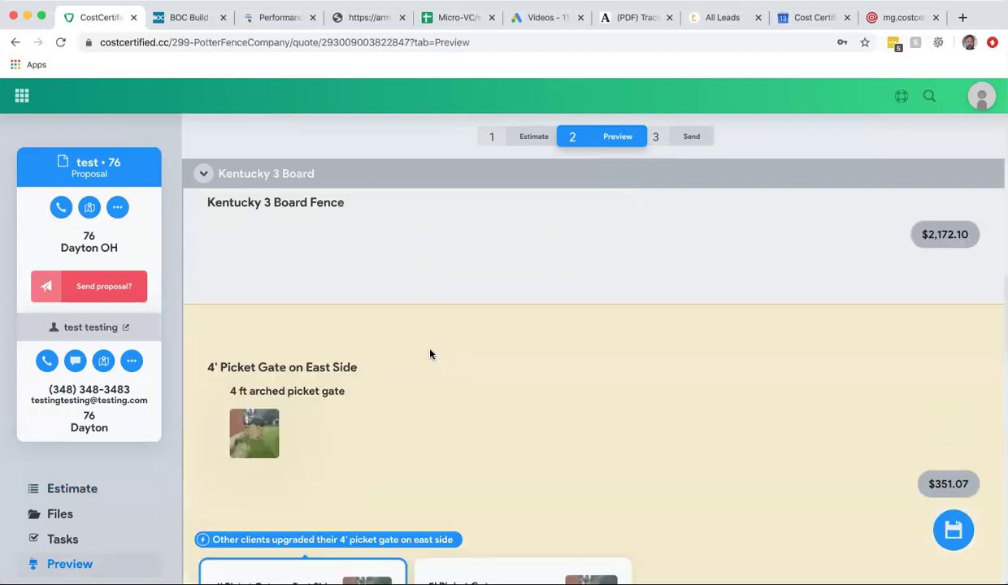
pyautogui.scroll(-2, 431, 353)
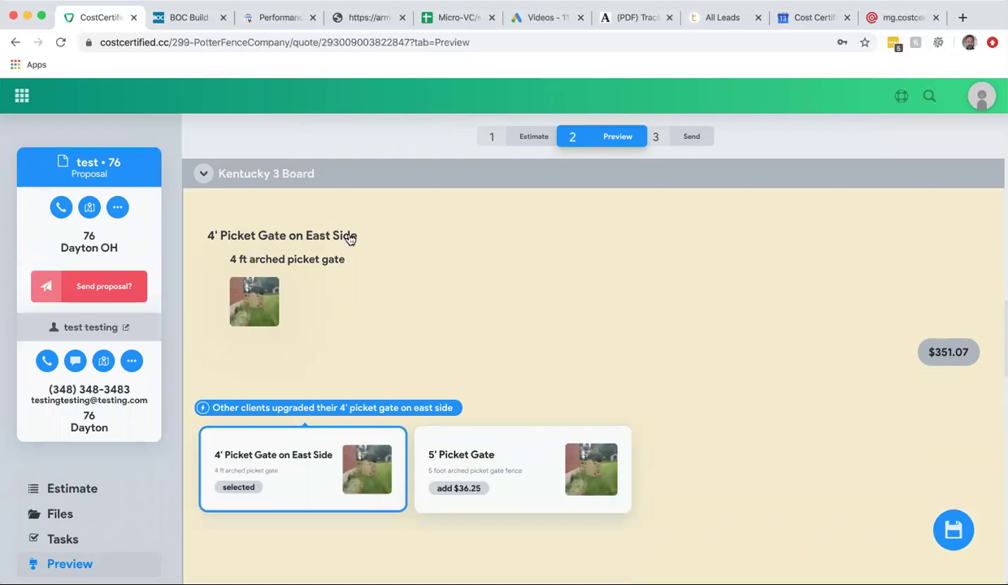
pyautogui.scroll(-5, 392, 282)
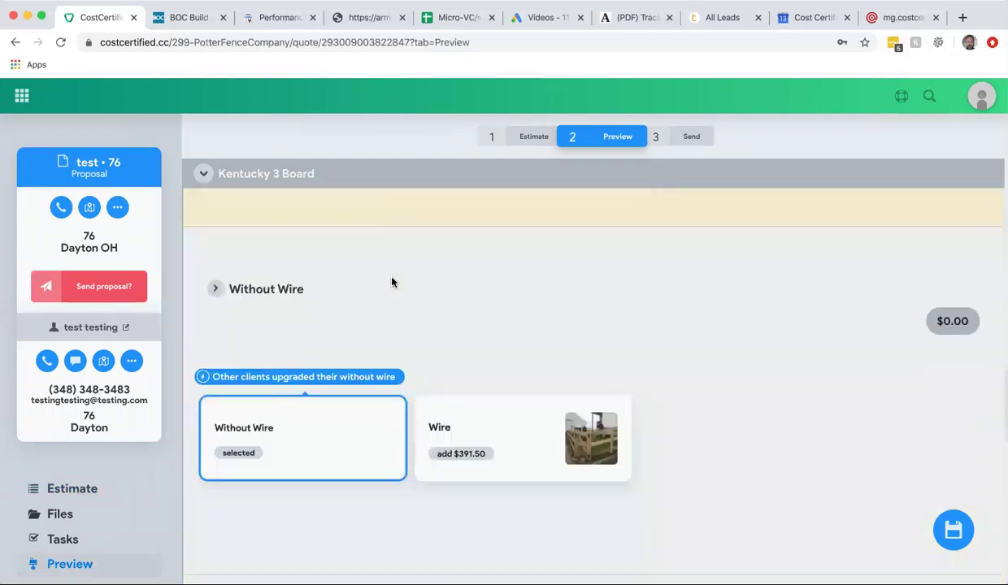
pyautogui.scroll(-2, 392, 282)
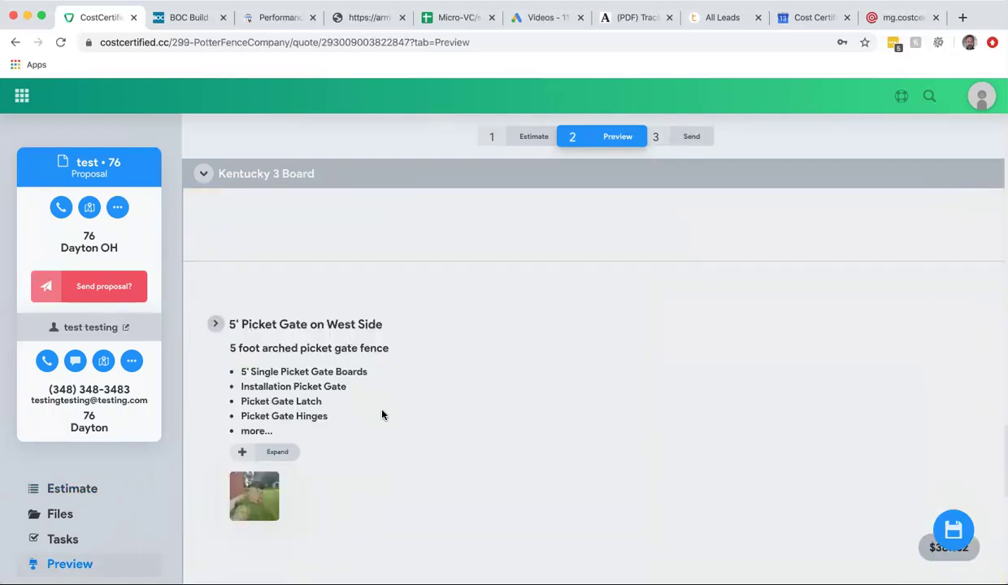
pyautogui.scroll(-1, 383, 414)
pyautogui.scroll(6, 382, 416)
pyautogui.scroll(3, 382, 416)
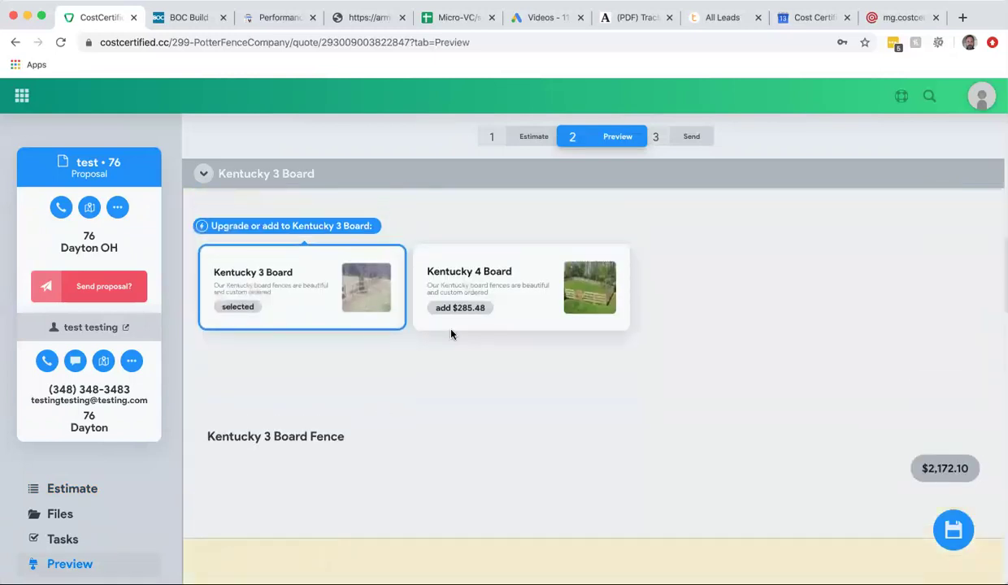
pyautogui.click(545, 295)
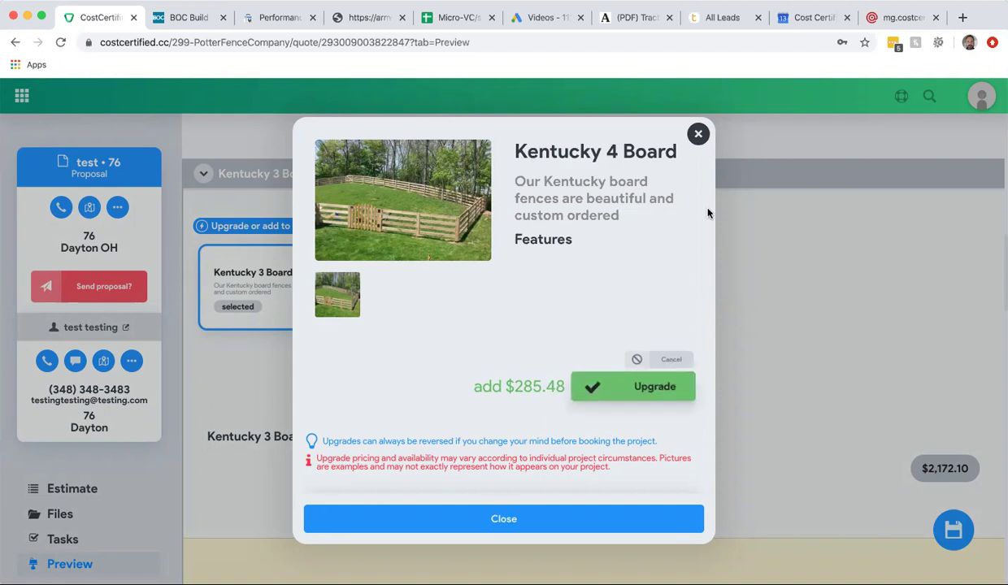
pyautogui.press('Escape')
pyautogui.click(567, 180)
# Back on the estimate, expand Kentucky 3 Board, its Fence, and the 4×4×8 Treated Posts.
pyautogui.click(528, 139)
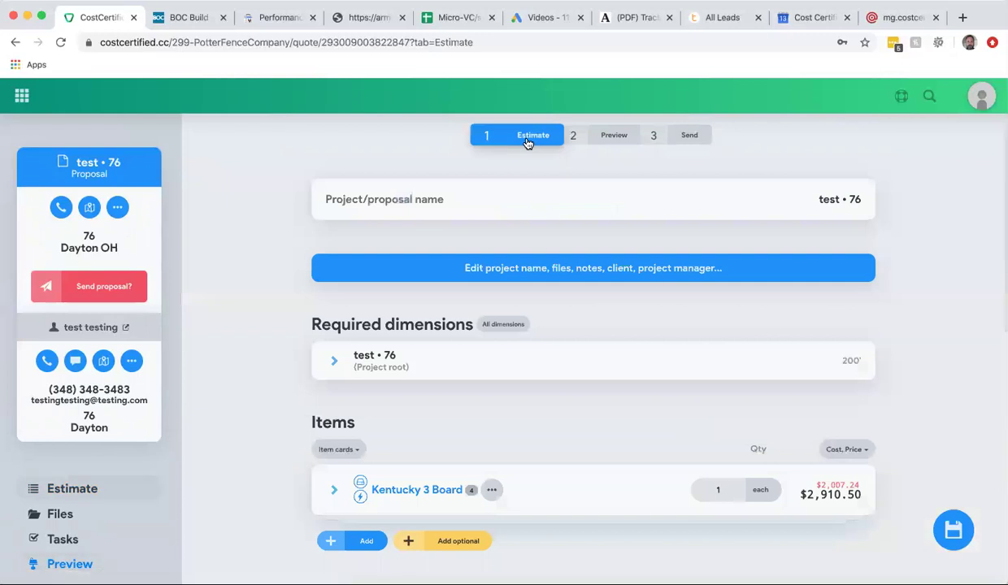
pyautogui.scroll(-3, 202, 372)
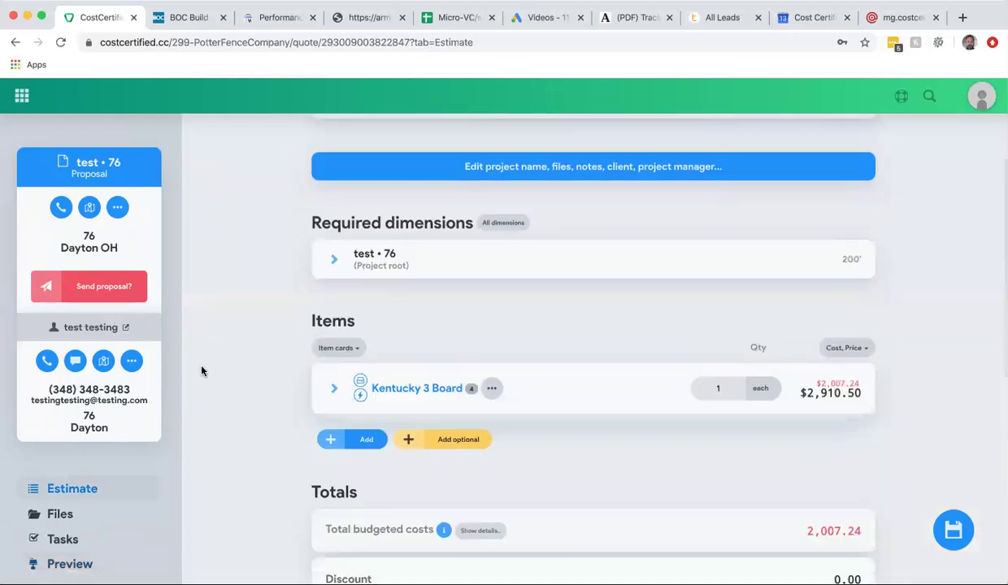
pyautogui.scroll(-2, 202, 371)
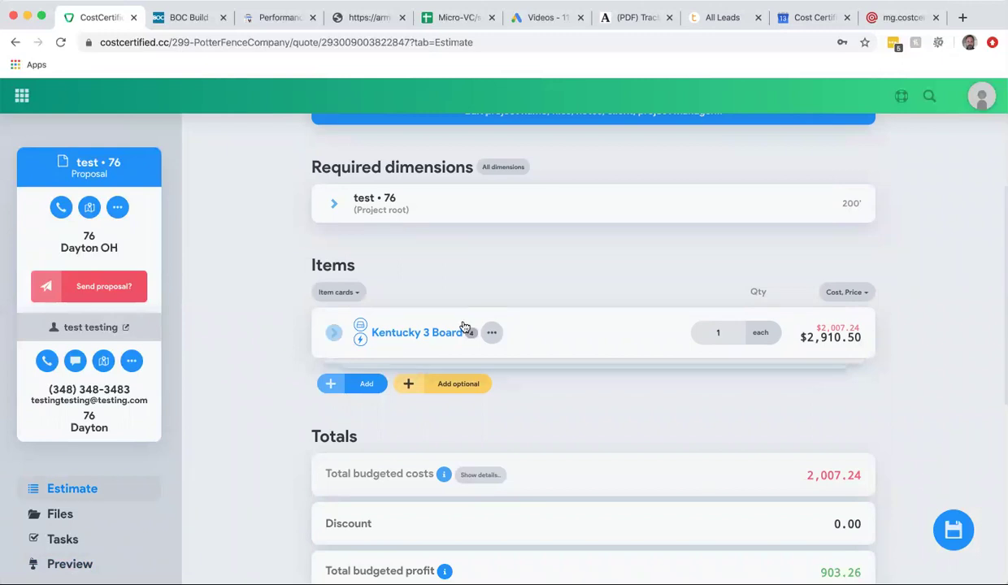
pyautogui.click(335, 334)
pyautogui.scroll(-6, 281, 335)
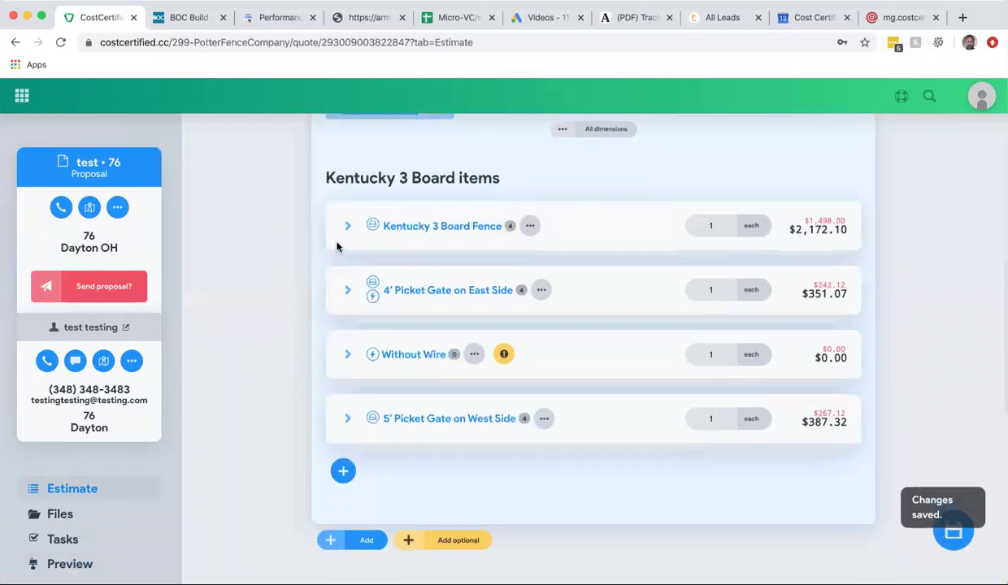
pyautogui.click(347, 227)
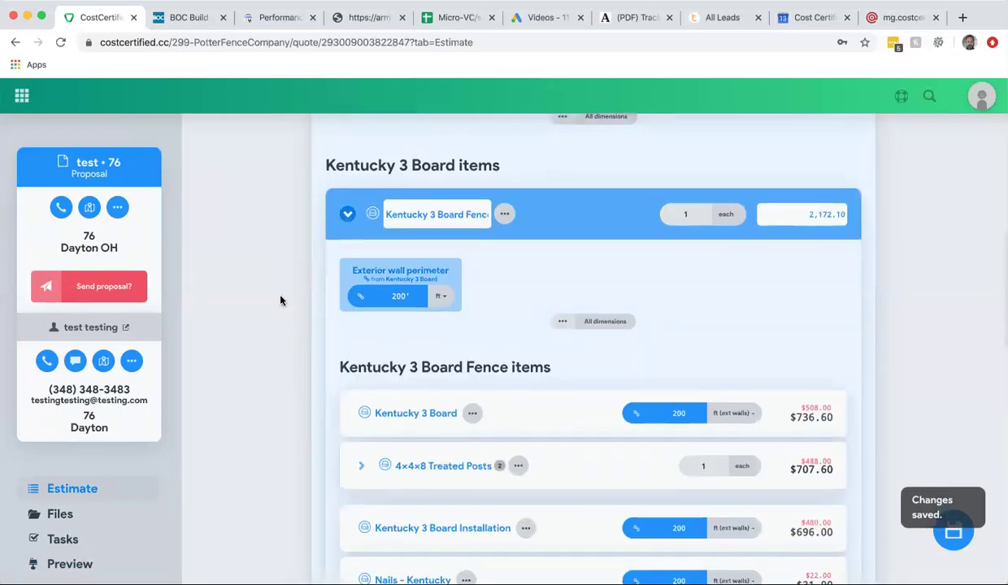
pyautogui.scroll(-3, 271, 285)
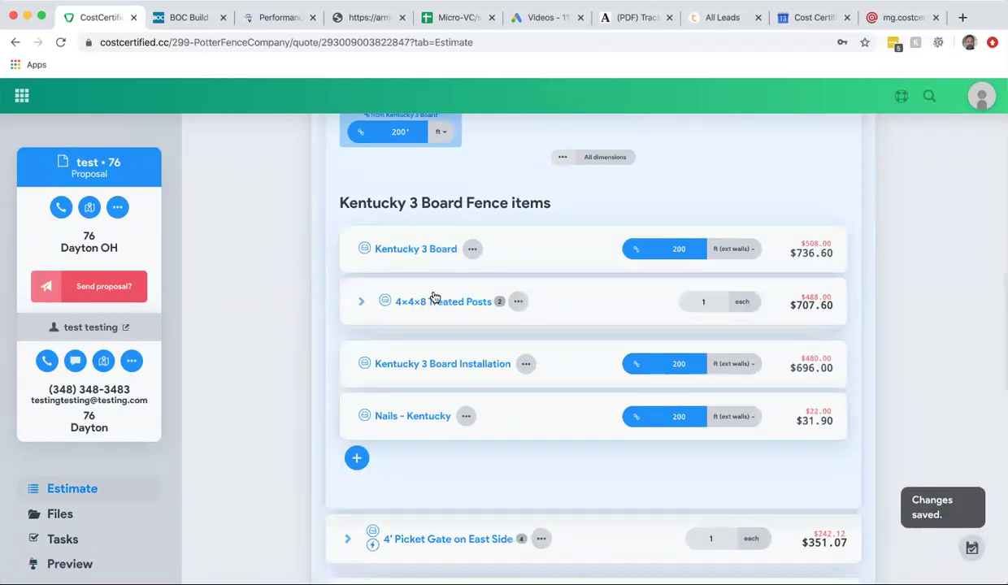
pyautogui.click(363, 306)
pyautogui.scroll(-2, 424, 418)
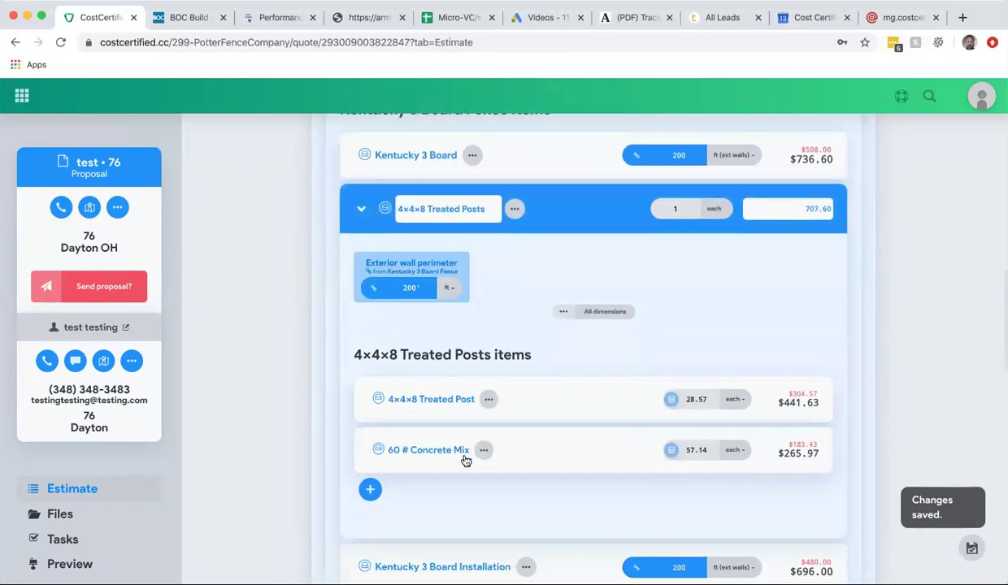
pyautogui.click(437, 401)
pyautogui.scroll(-5, 496, 328)
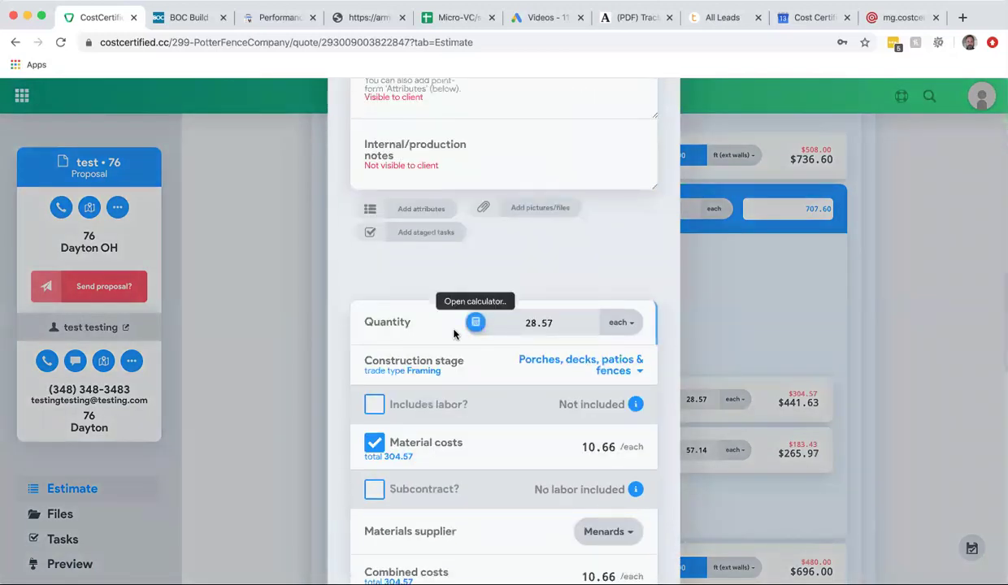
pyautogui.scroll(-5, 477, 398)
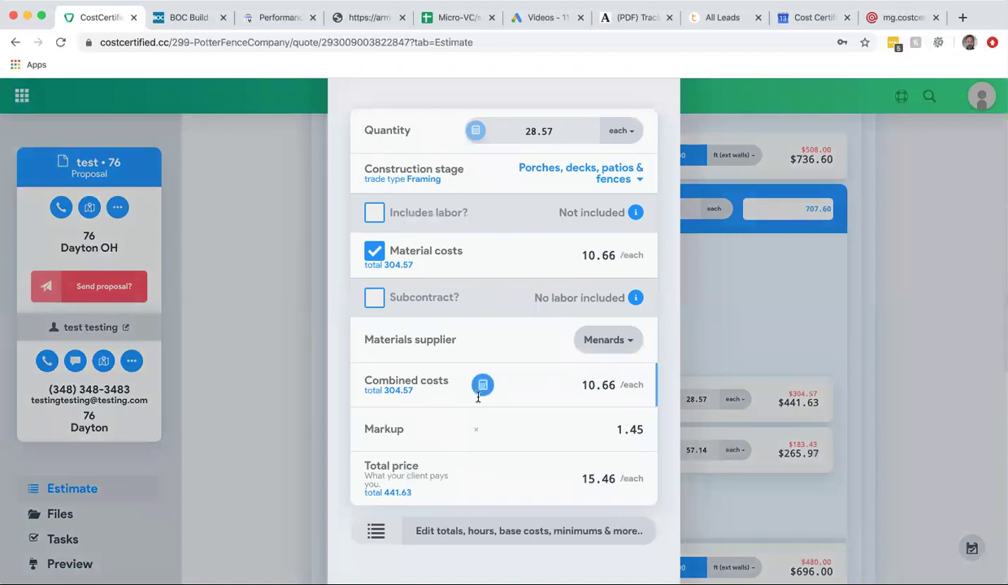
pyautogui.scroll(6, 478, 396)
pyautogui.scroll(-8, 478, 397)
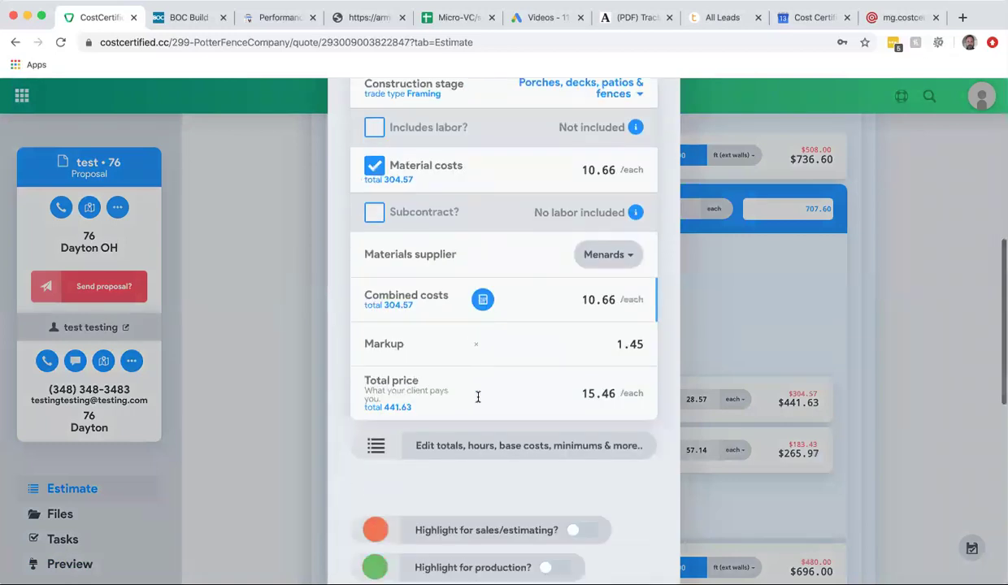
pyautogui.click(532, 335)
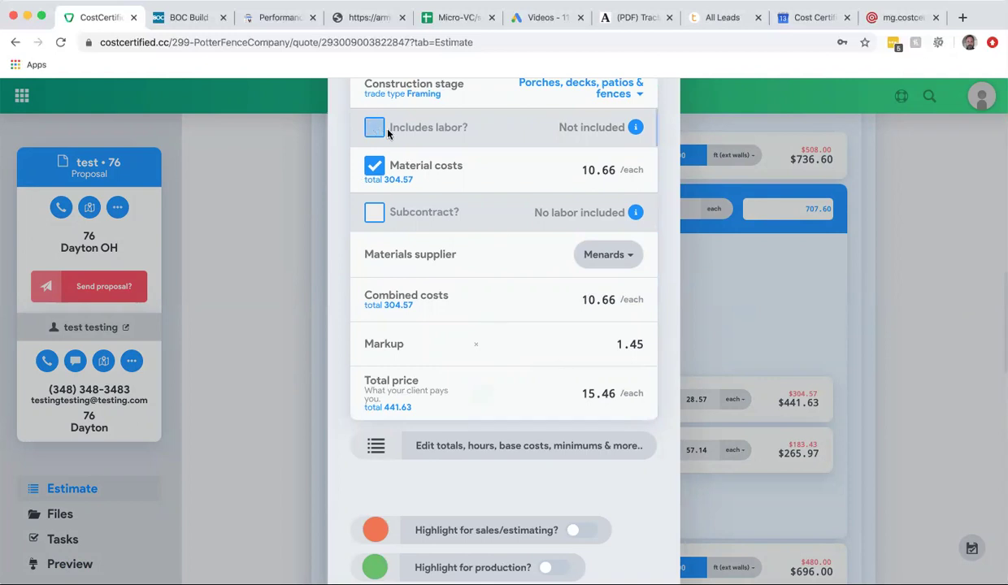
pyautogui.click(756, 321)
# Collapse the 4×4×8 Treated Posts, Kentucky 3 Board Fence and Kentucky 3 Board rows into one line.
pyautogui.scroll(1, 352, 299)
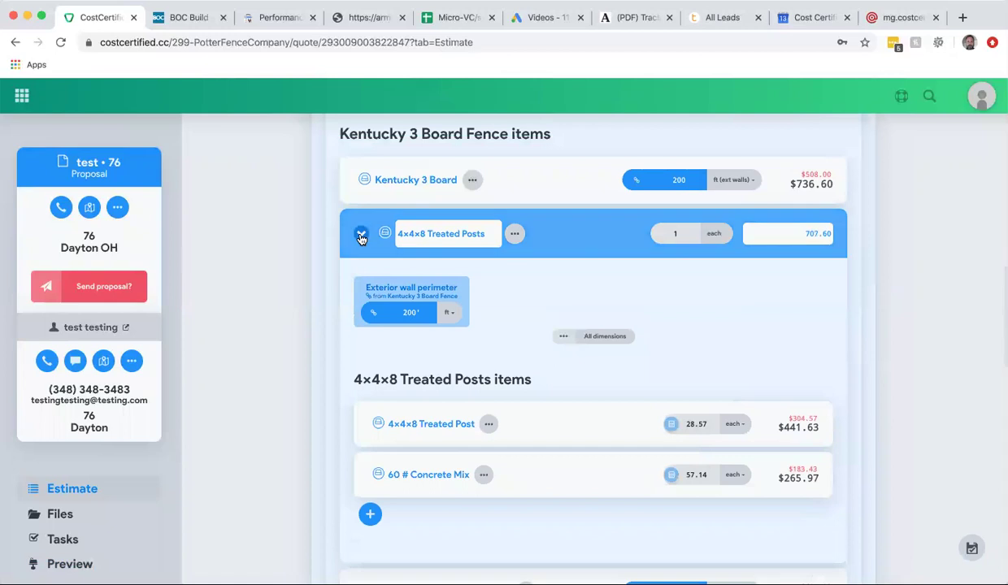
pyautogui.click(358, 231)
pyautogui.scroll(3, 287, 291)
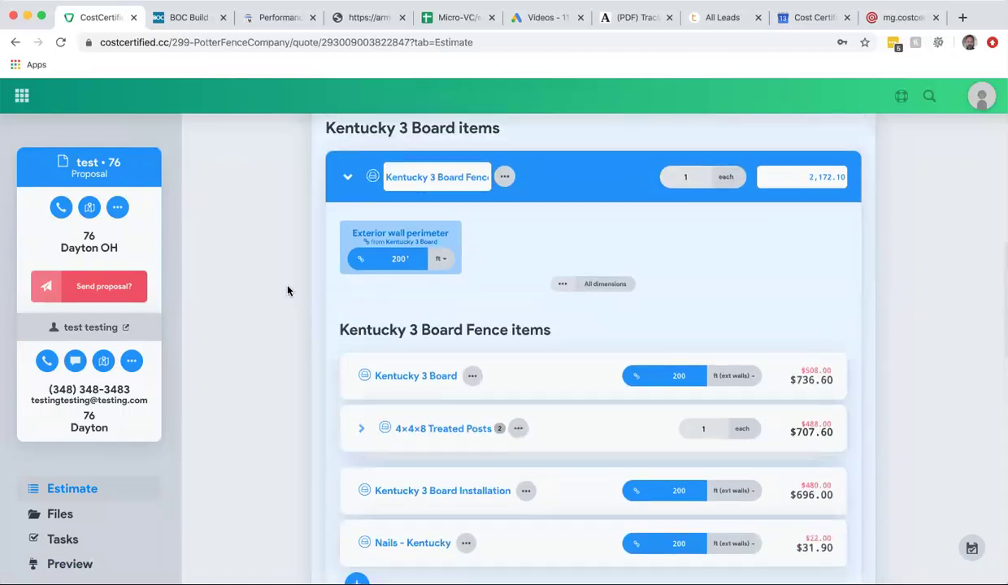
pyautogui.scroll(-2, 287, 290)
pyautogui.scroll(-3, 287, 291)
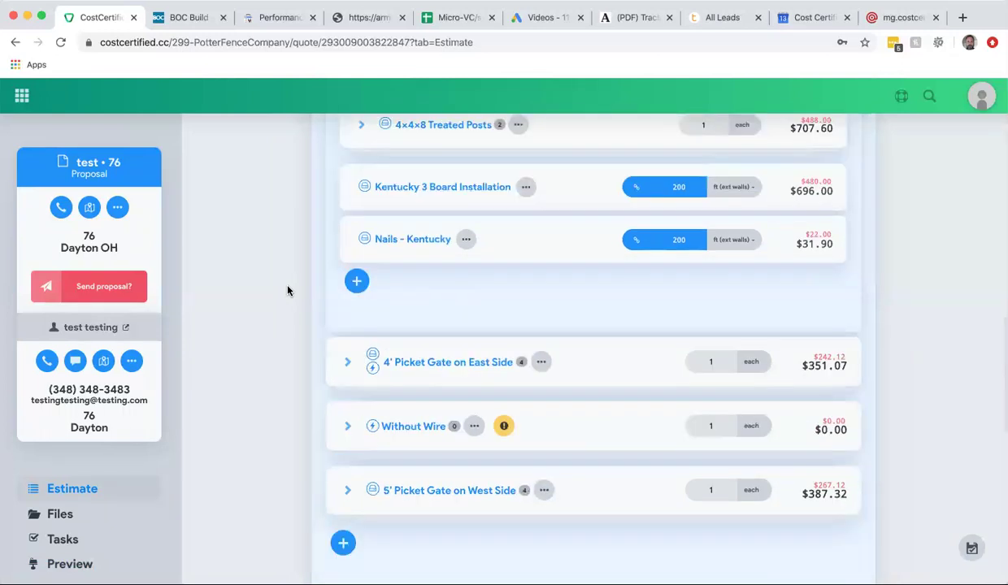
pyautogui.scroll(5, 287, 290)
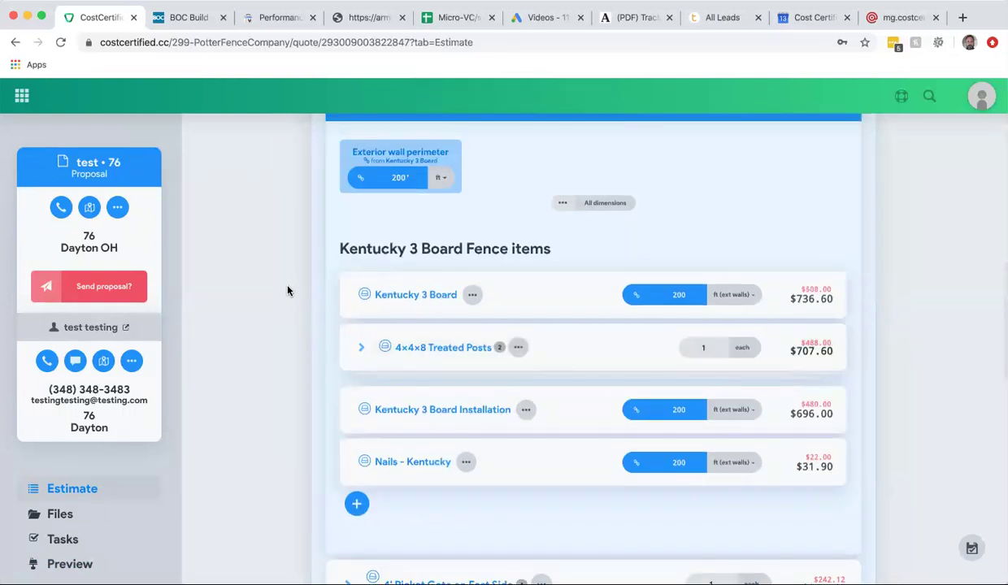
pyautogui.click(348, 210)
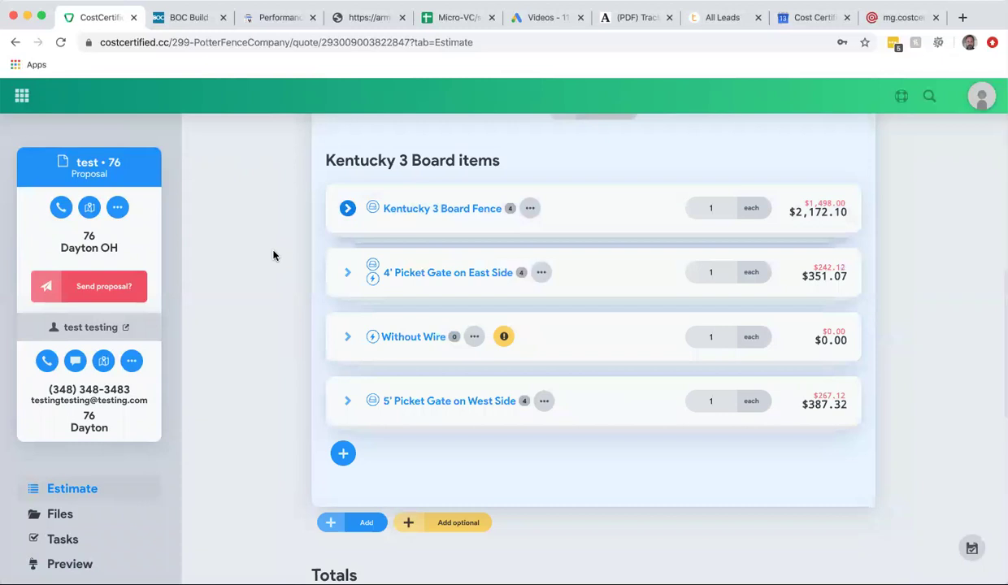
pyautogui.scroll(2, 275, 255)
pyautogui.scroll(1, 273, 255)
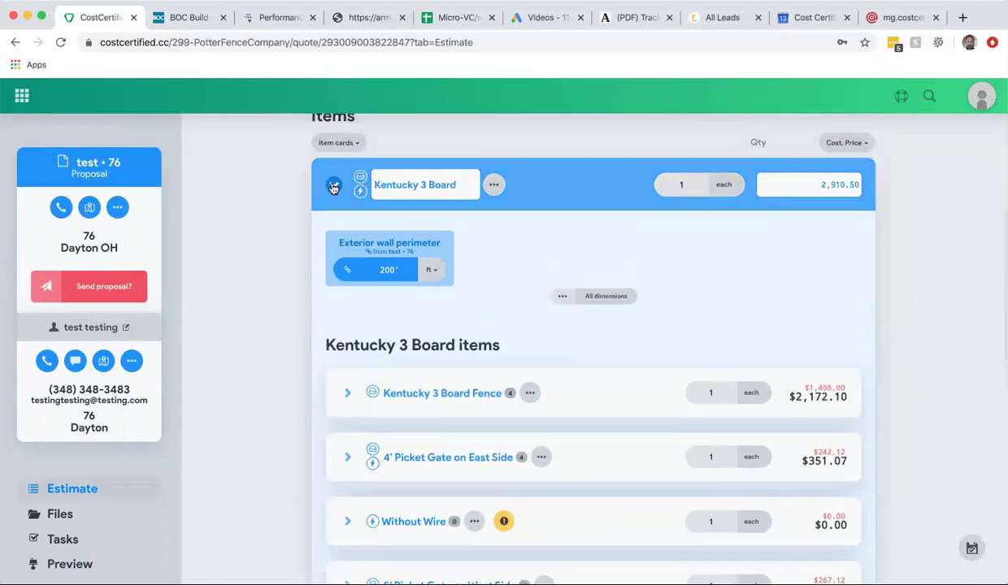
pyautogui.click(334, 186)
# Scroll to Totals: $2,910.50 subtotal, $2,007.24 budgeted costs, $903.26 budgeted profit.
pyautogui.scroll(4, 260, 277)
pyautogui.scroll(-1, 260, 277)
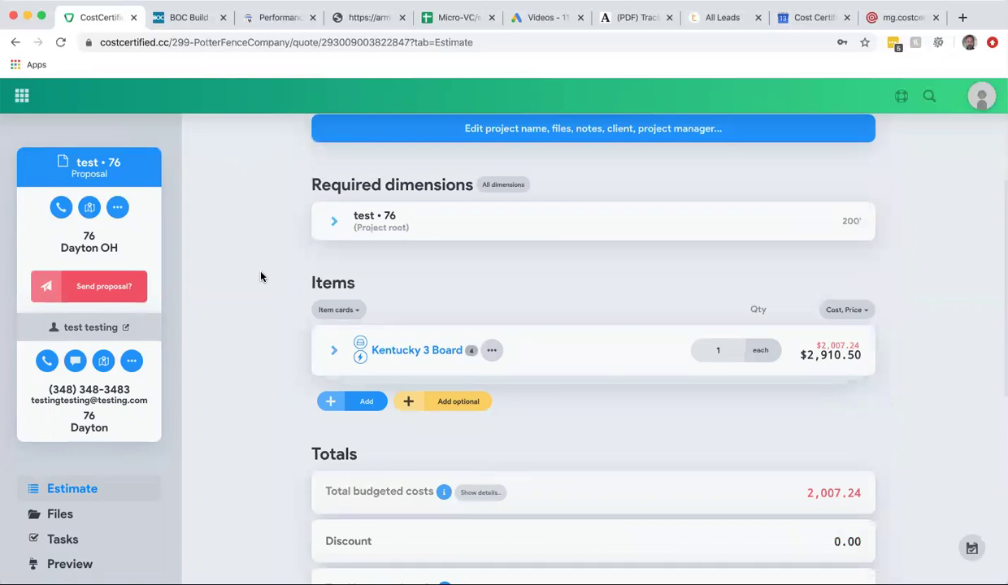
pyautogui.scroll(-1, 261, 276)
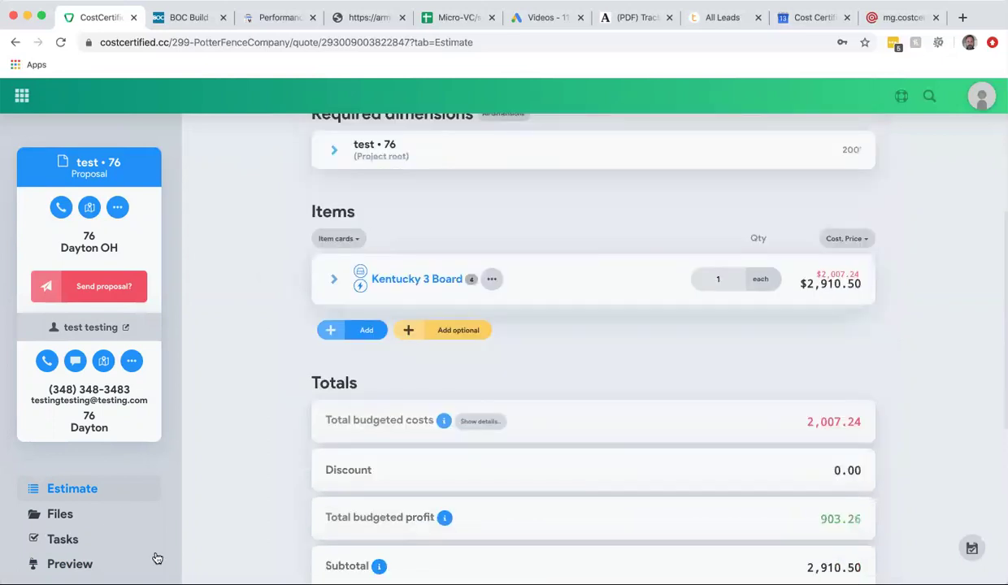
pyautogui.scroll(-2, 158, 545)
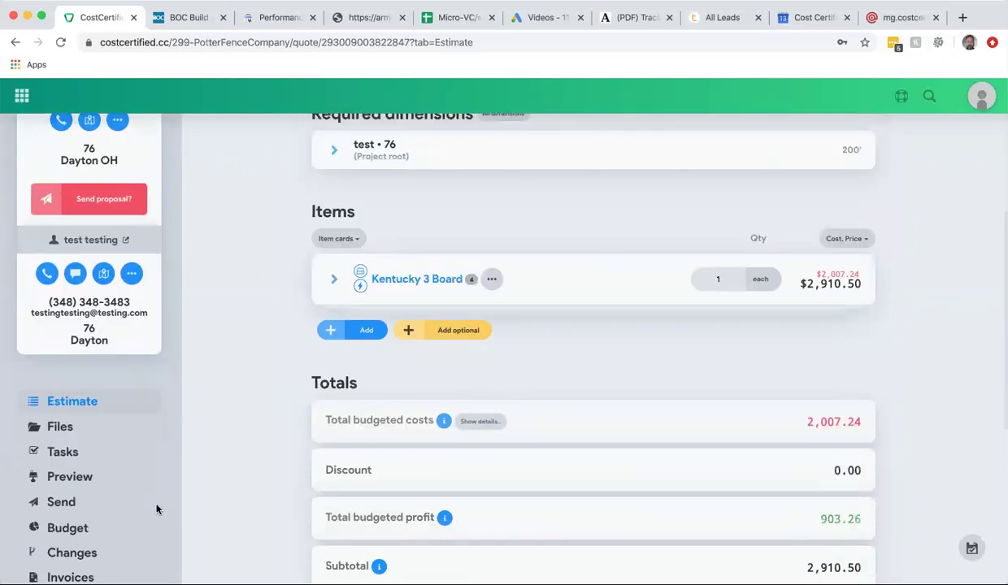
pyautogui.scroll(-1, 134, 504)
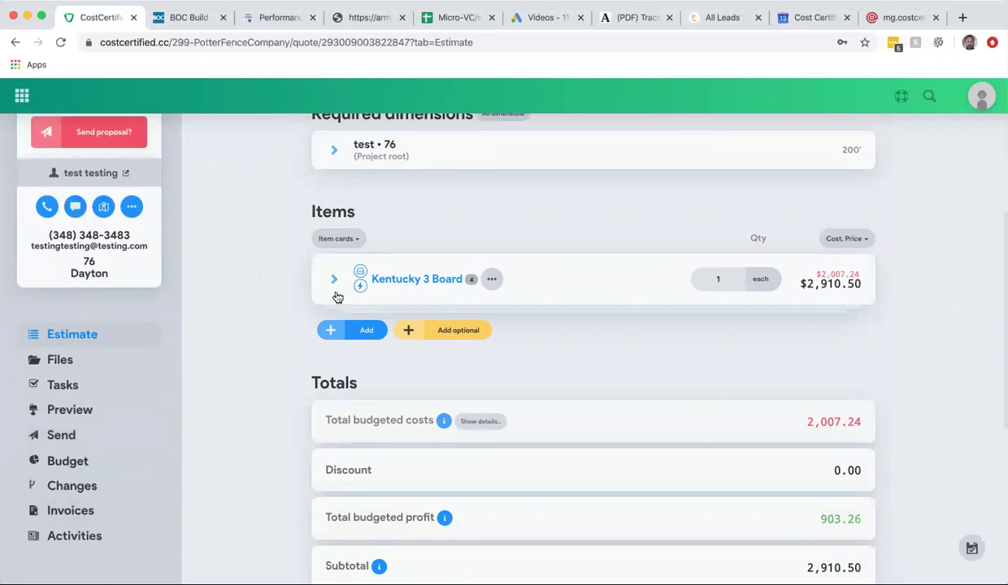
# Add Hand Dig Post Holes ($50.75) from the item catalogue and set its quantity to 5.
pyautogui.click(354, 331)
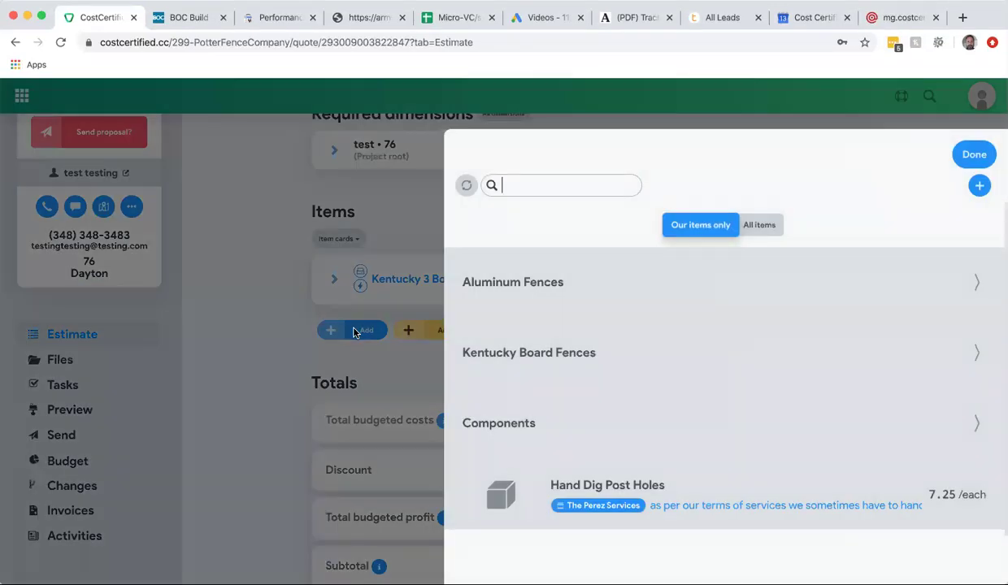
pyautogui.click(605, 489)
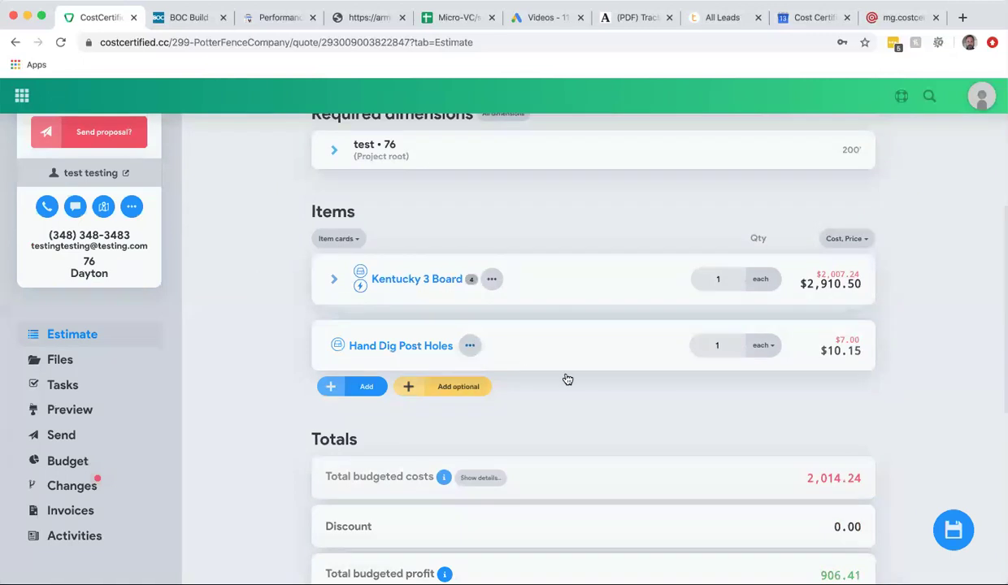
pyautogui.click(720, 346)
pyautogui.click(659, 397)
pyautogui.scroll(3, 240, 348)
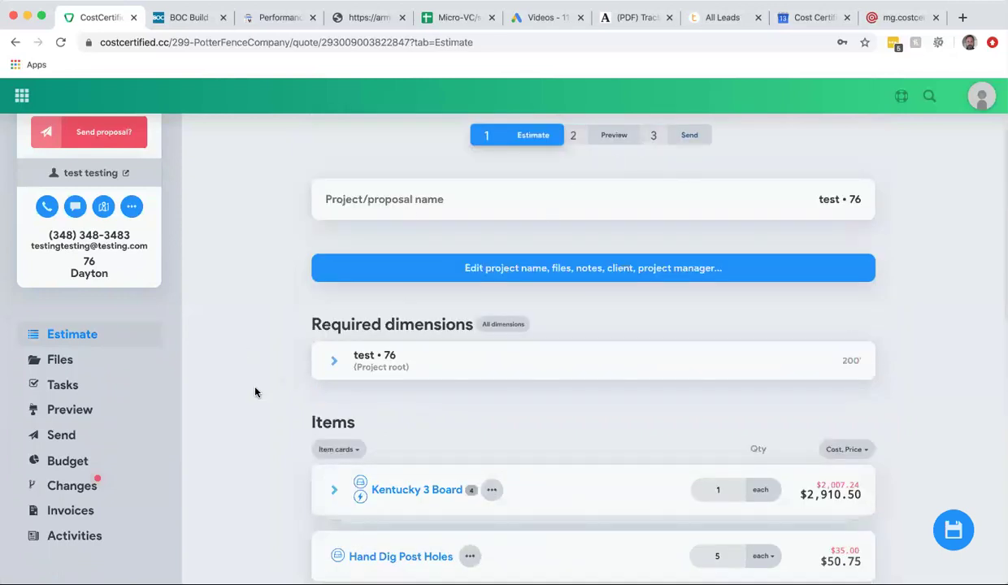
pyautogui.scroll(-1, 255, 393)
pyautogui.click(72, 488)
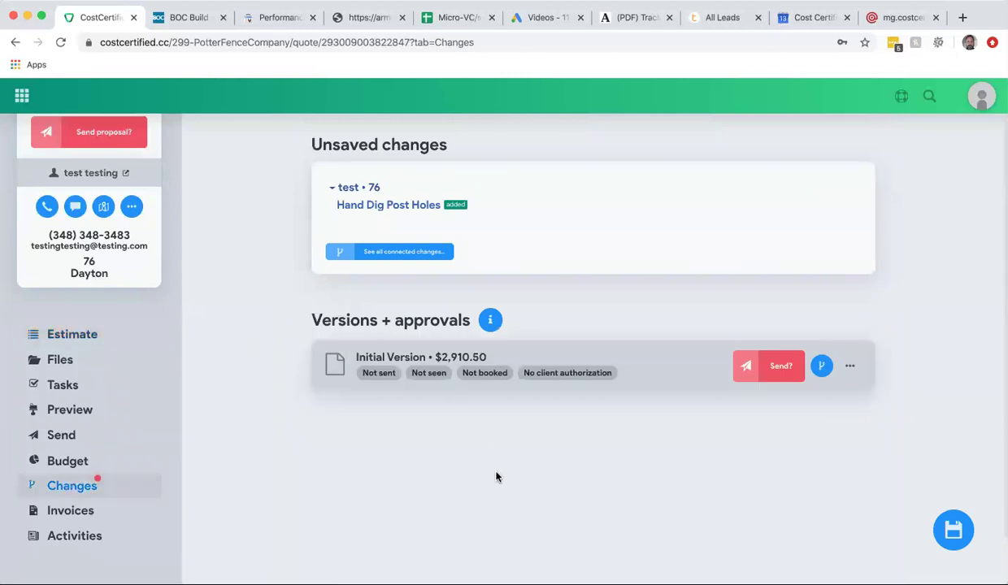
pyautogui.click(424, 252)
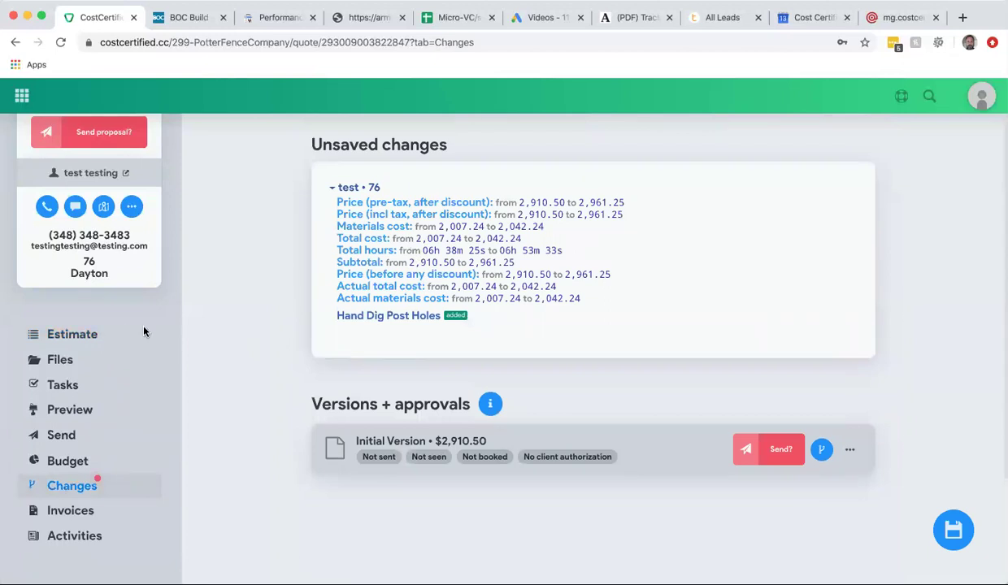
pyautogui.click(81, 334)
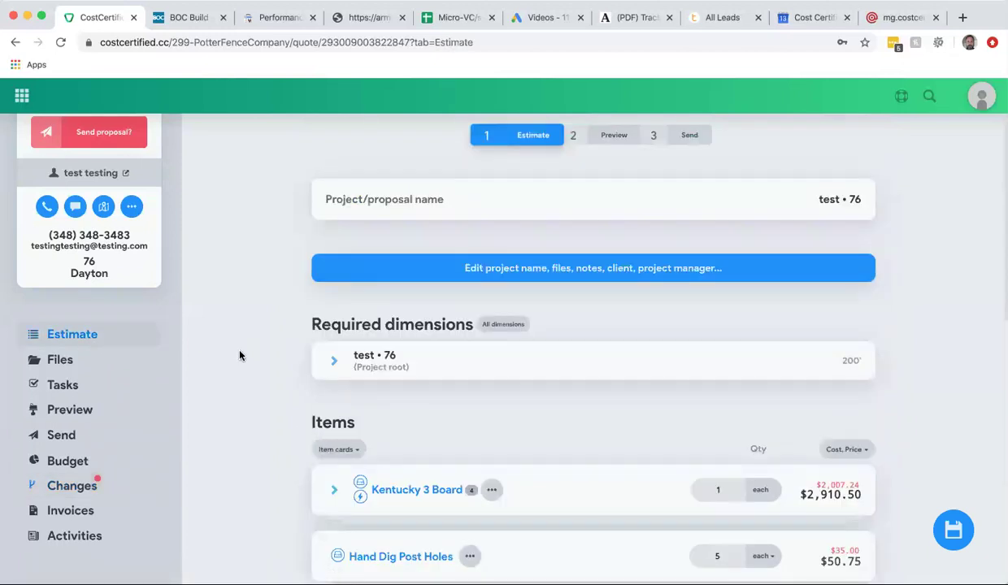
pyautogui.scroll(-5, 240, 355)
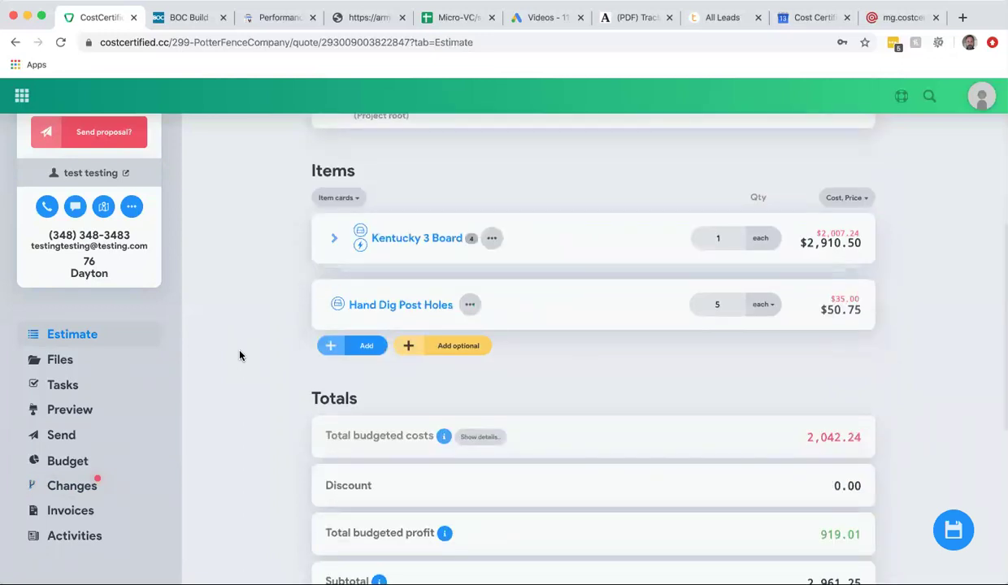
pyautogui.scroll(5, 240, 355)
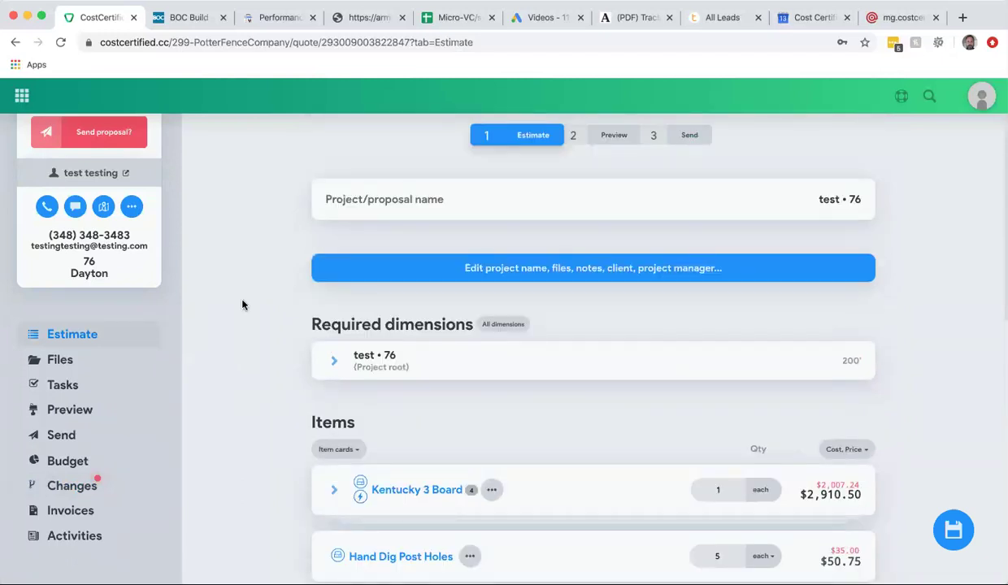
pyautogui.scroll(-2, 241, 305)
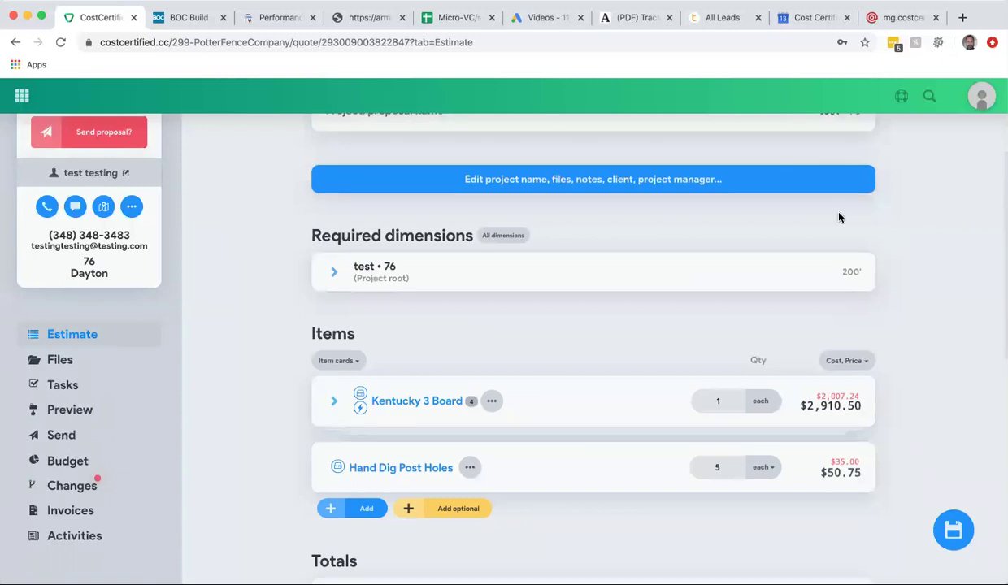